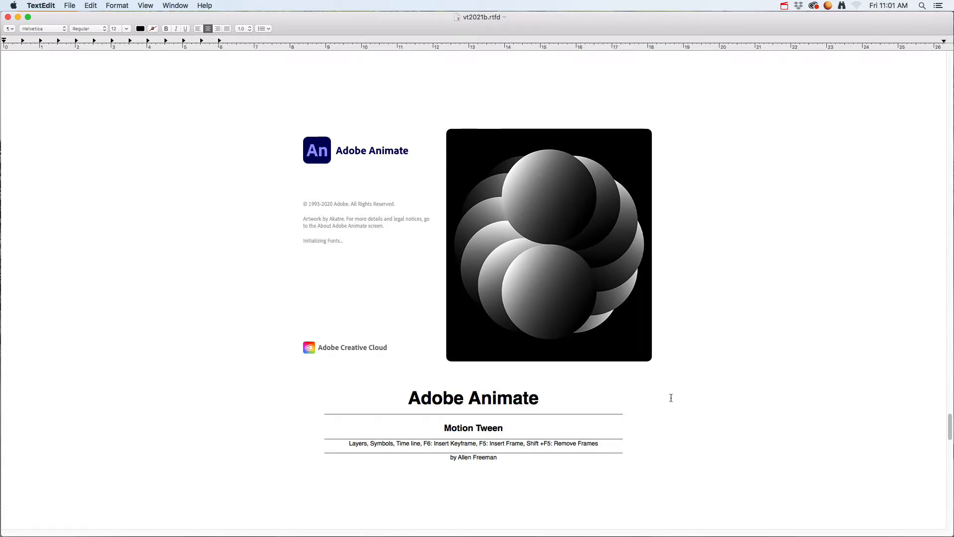
Step: Switch to Adobe Animate, where the 004_An_MotionTween.fla snow scene is open
{"action": "key", "text": "super+Tab"}
{"action": "key", "text": "super+Tab"}
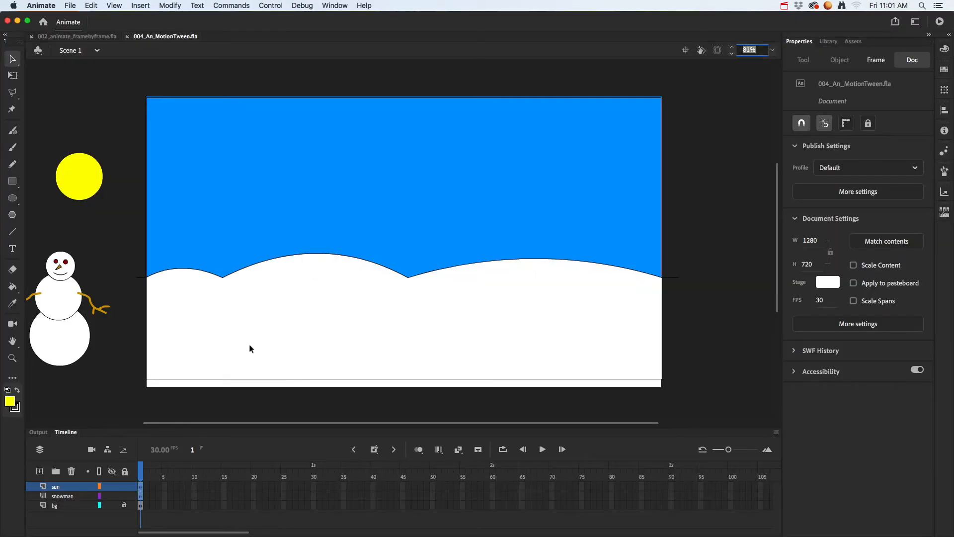
{"action": "key", "text": "BackSpace"}
{"action": "left_click", "coordinate": [131, 263]}
{"action": "left_click_drag", "start_coordinate": [110, 362], "coordinate": [153, 366]}
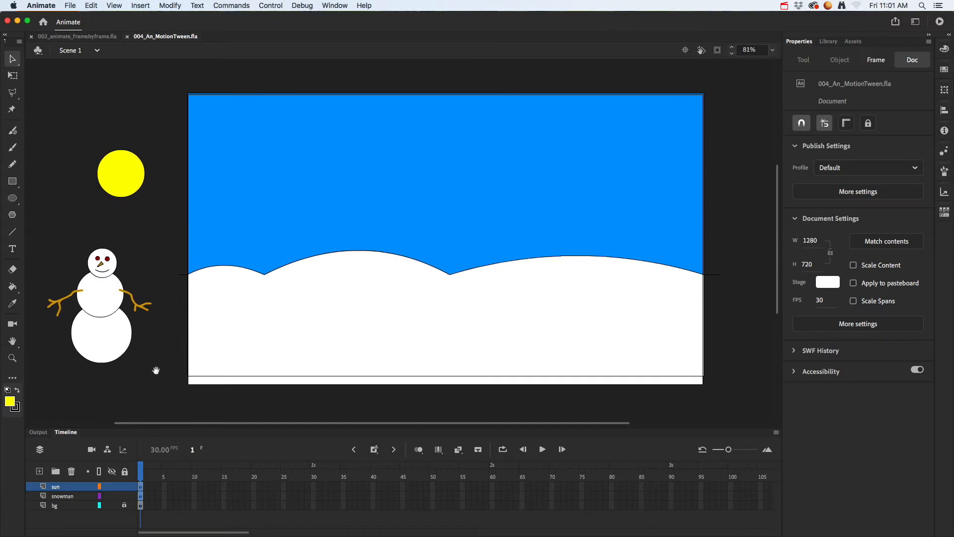
Step: Hide and show the bg, snowman and sun layers one by one to examine what each contains
{"action": "left_click", "coordinate": [111, 506]}
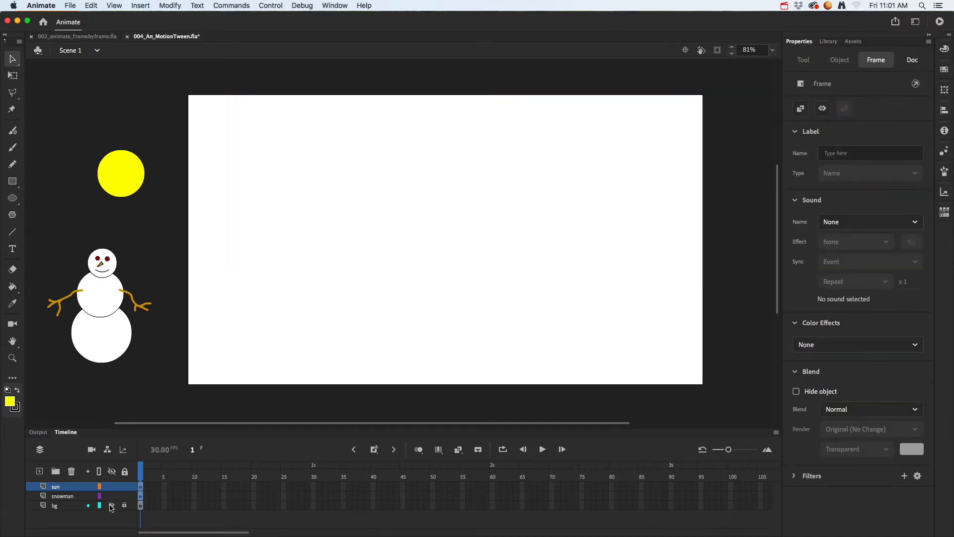
{"action": "left_click", "coordinate": [112, 506]}
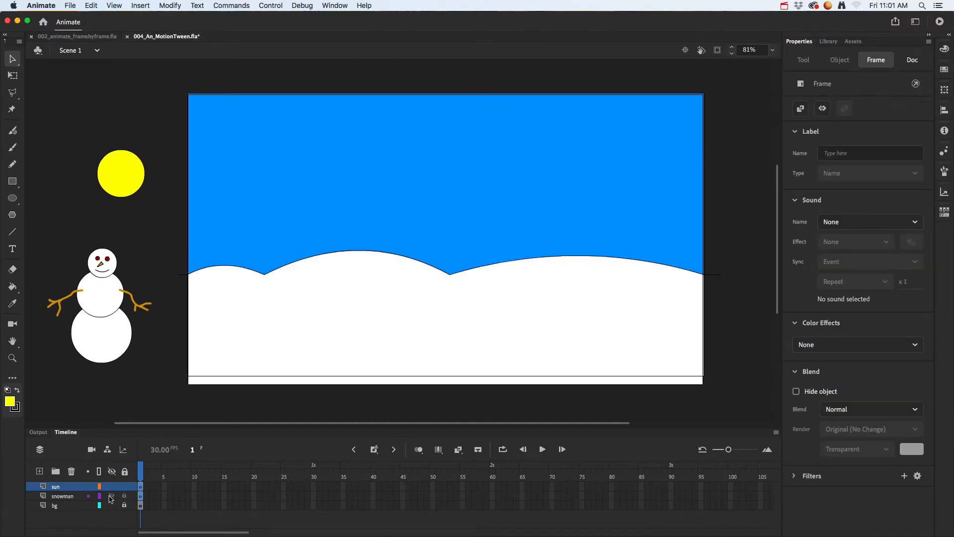
{"action": "left_click", "coordinate": [112, 496]}
{"action": "left_click", "coordinate": [112, 496]}
{"action": "left_click", "coordinate": [111, 486]}
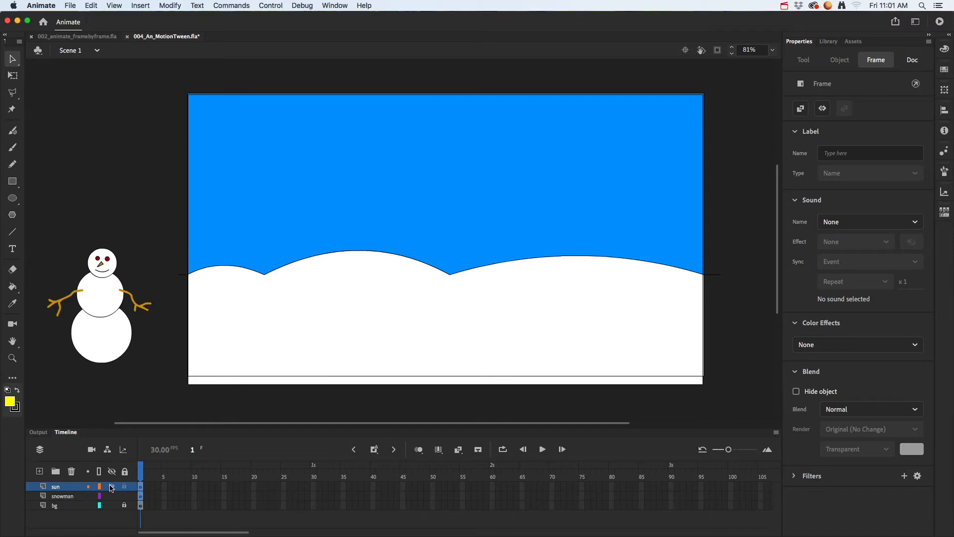
{"action": "left_click", "coordinate": [111, 486]}
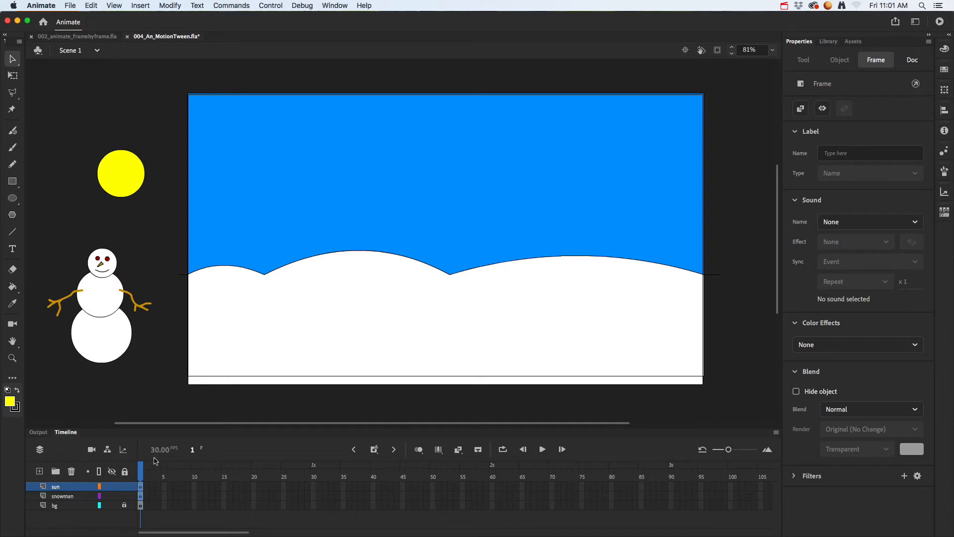
Step: Examine the symbol type of the snowman and sun instances, and the tween types offered for the sun
{"action": "left_click", "coordinate": [112, 344]}
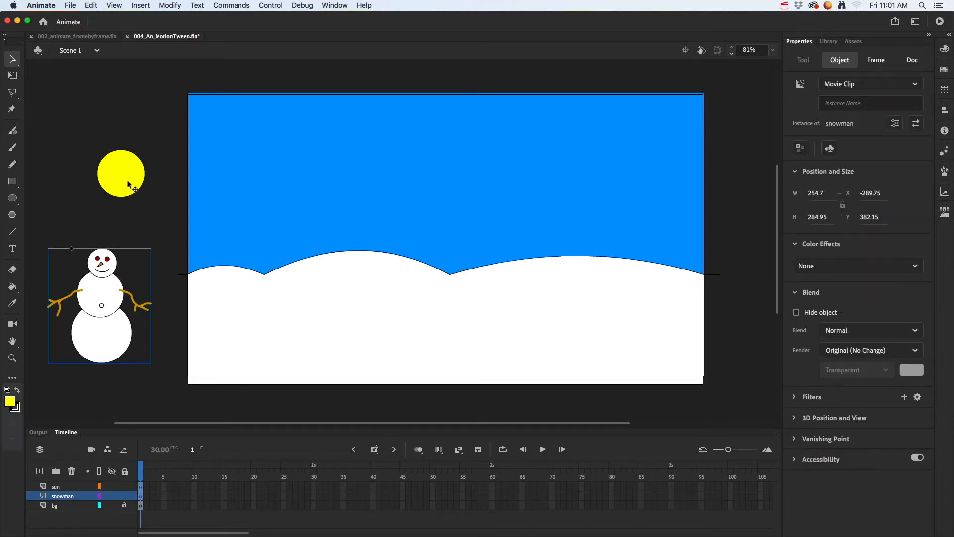
{"action": "left_click", "coordinate": [117, 162]}
{"action": "left_click", "coordinate": [101, 283]}
{"action": "left_click", "coordinate": [121, 182]}
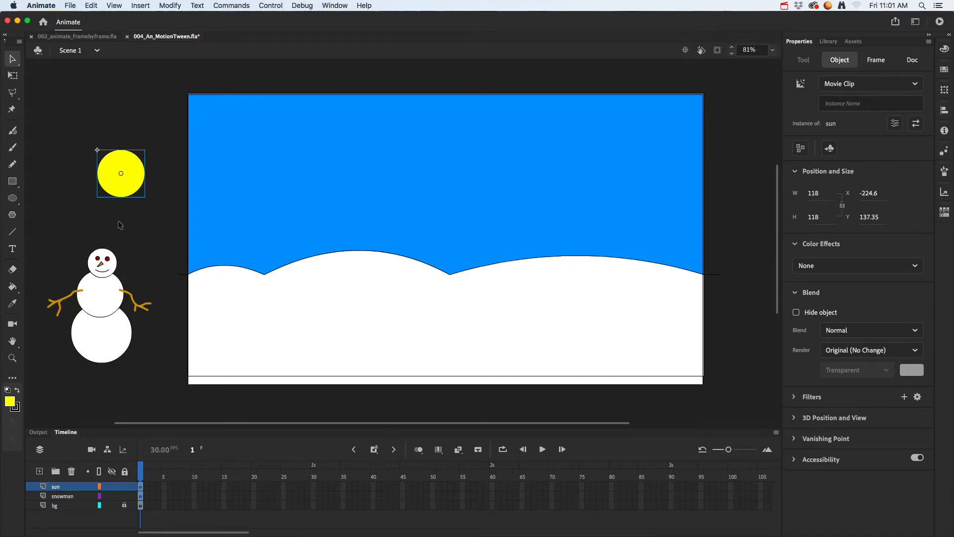
{"action": "left_click", "coordinate": [111, 292]}
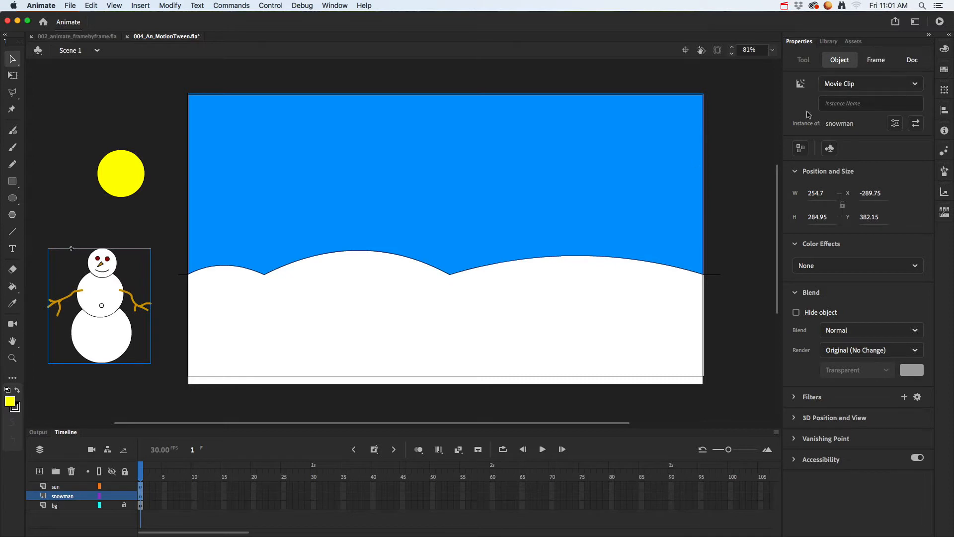
{"action": "left_click", "coordinate": [133, 186]}
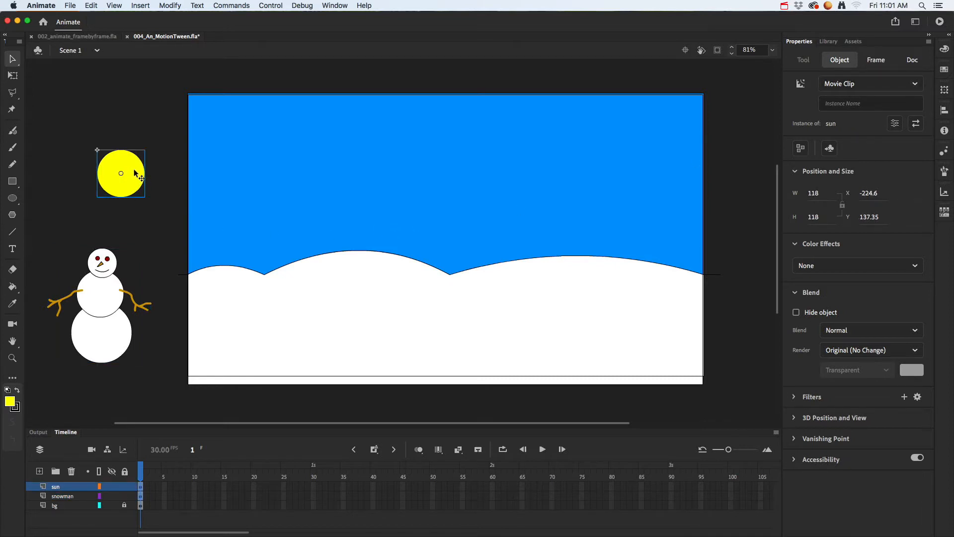
{"action": "right_click", "coordinate": [135, 172]}
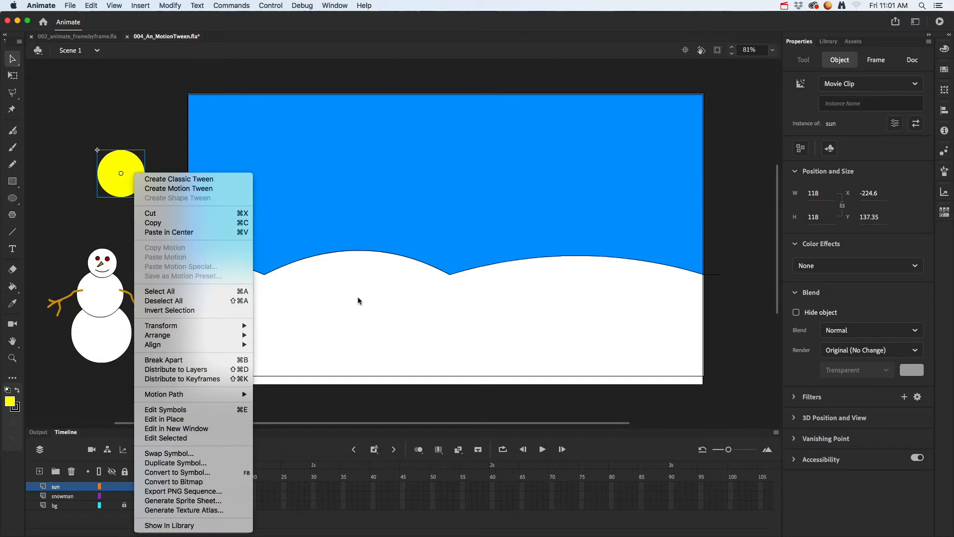
{"action": "left_click", "coordinate": [74, 233]}
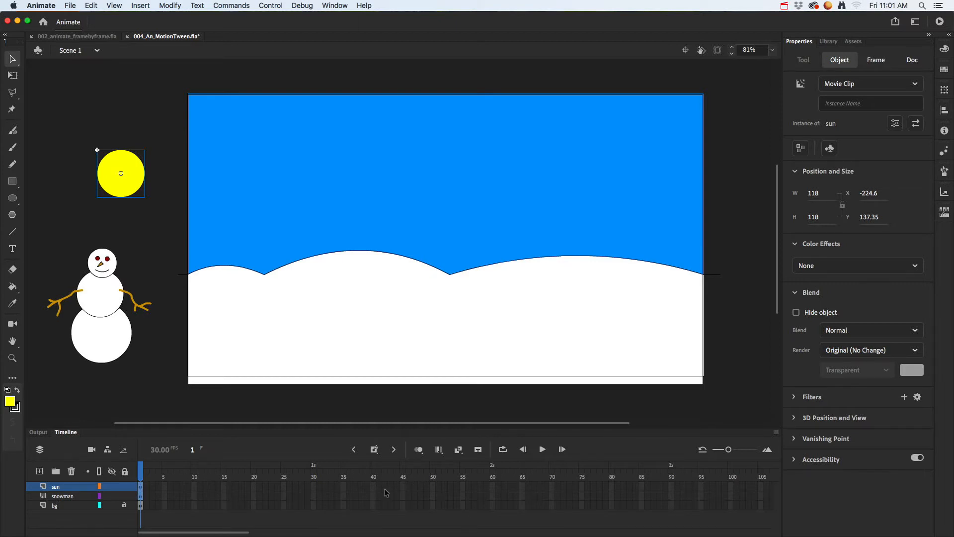
Step: Extend the sun layer by inserting a frame at frame 60, and return the playhead to frame 1
{"action": "left_click", "coordinate": [492, 485]}
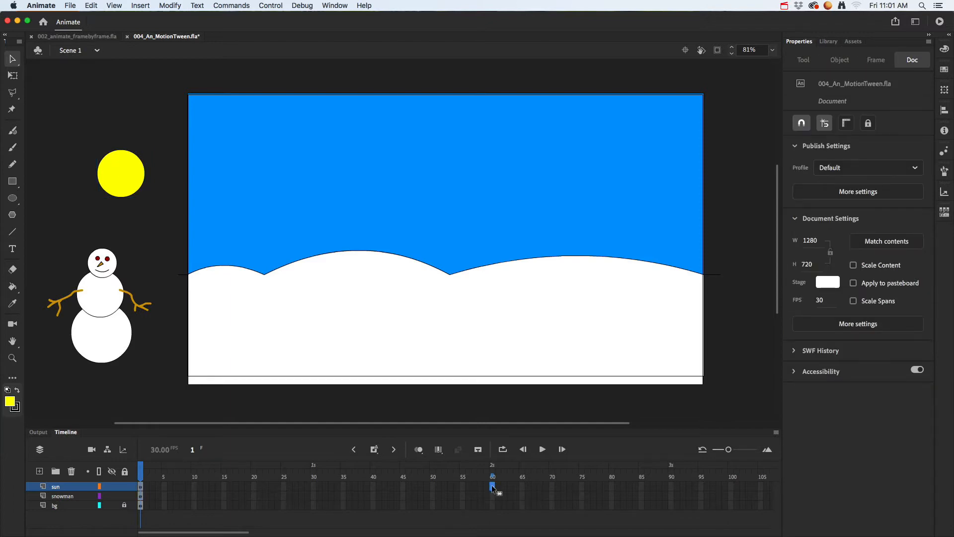
{"action": "right_click", "coordinate": [491, 485]}
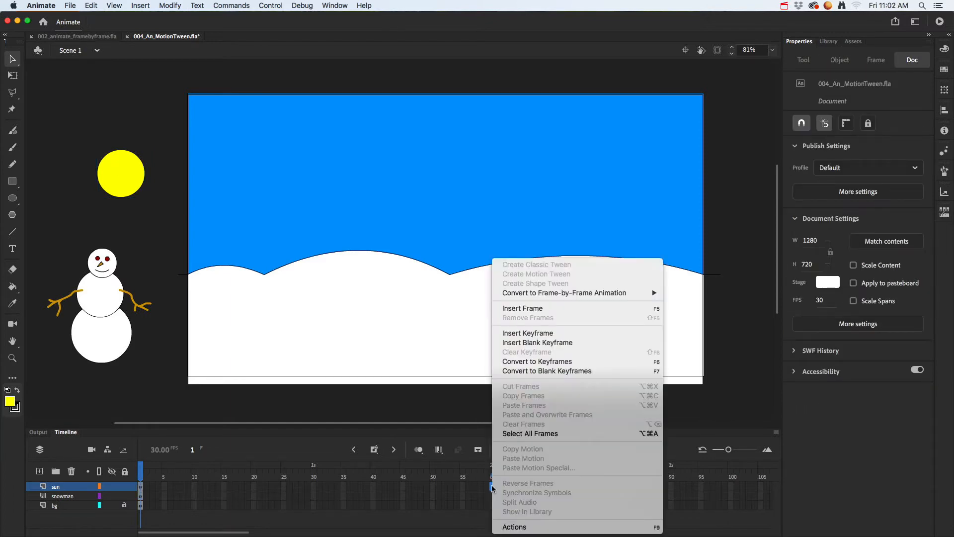
{"action": "left_click", "coordinate": [542, 309]}
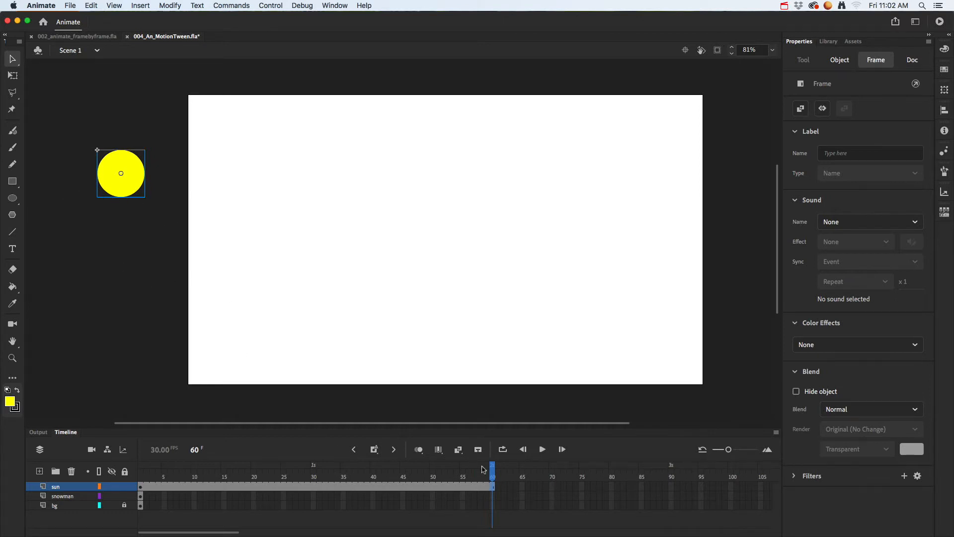
{"action": "left_click_drag", "start_coordinate": [494, 473], "coordinate": [140, 475]}
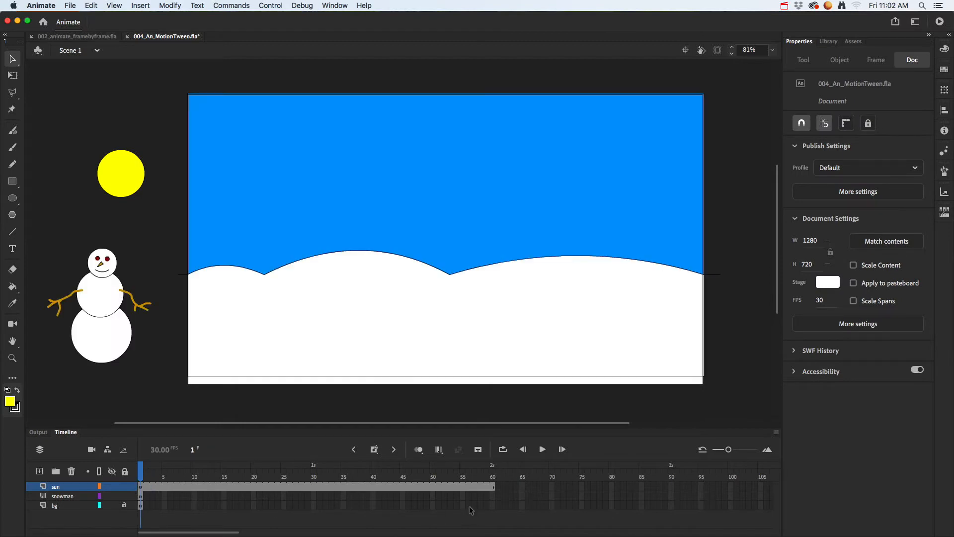
Step: Extend the snowman and bg layers by inserting a frame at frame 60 on each
{"action": "left_click", "coordinate": [493, 496]}
{"action": "right_click", "coordinate": [493, 497]}
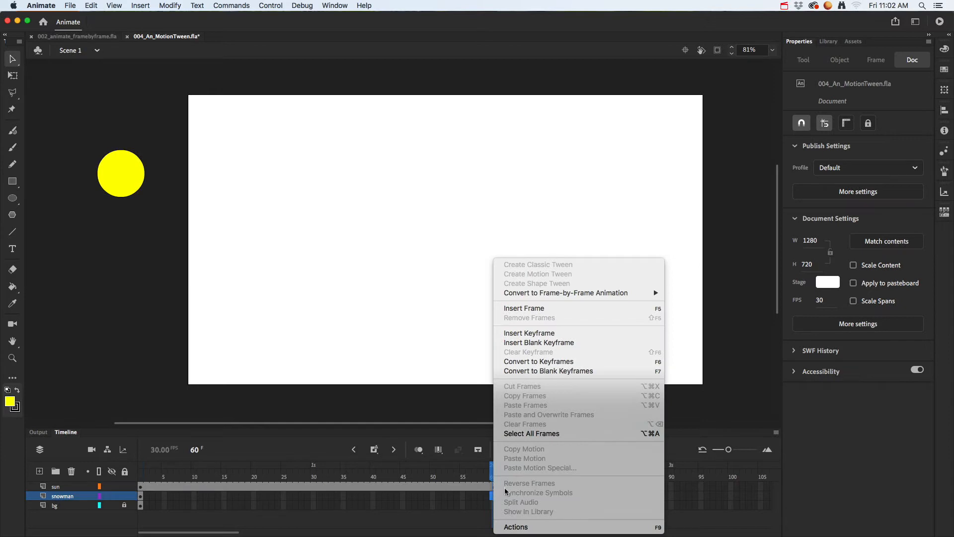
{"action": "left_click", "coordinate": [540, 312]}
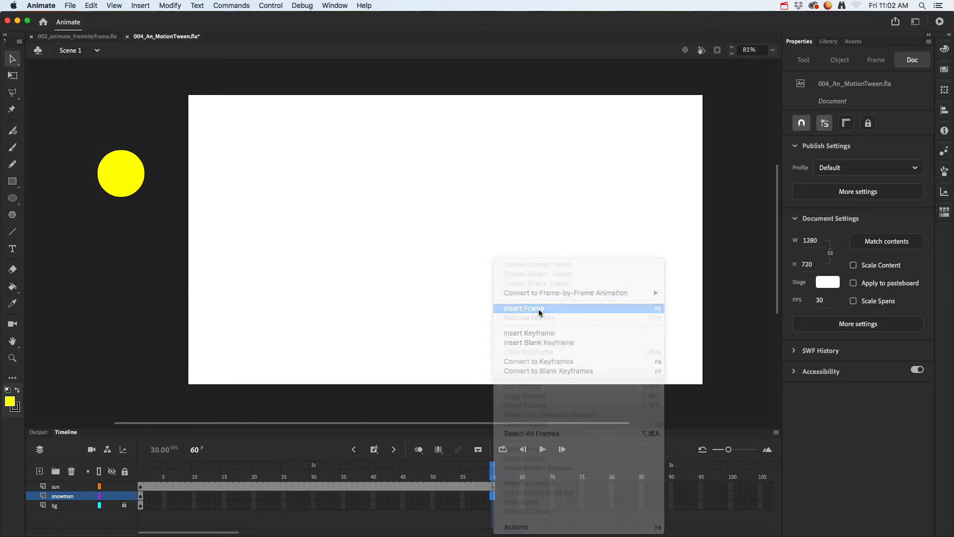
{"action": "left_click", "coordinate": [493, 505]}
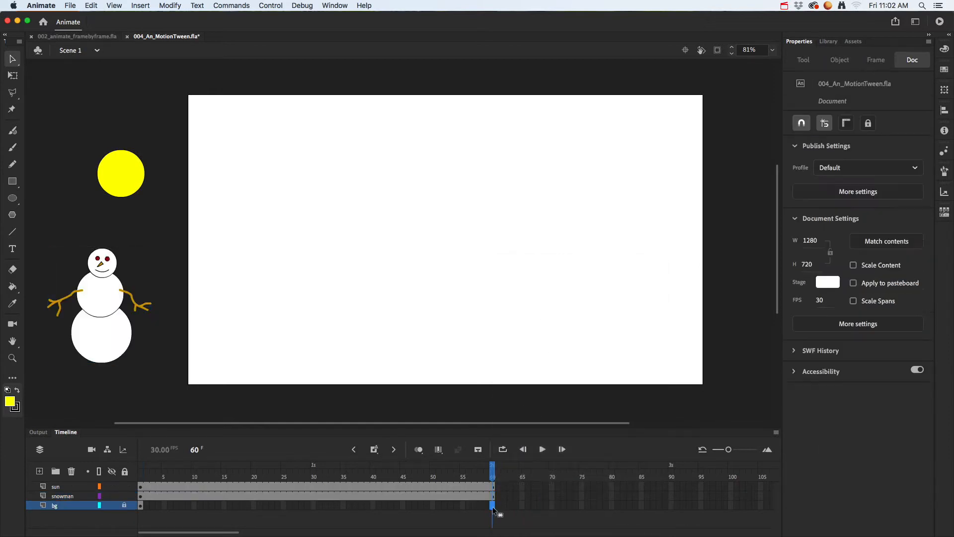
{"action": "right_click", "coordinate": [494, 510]}
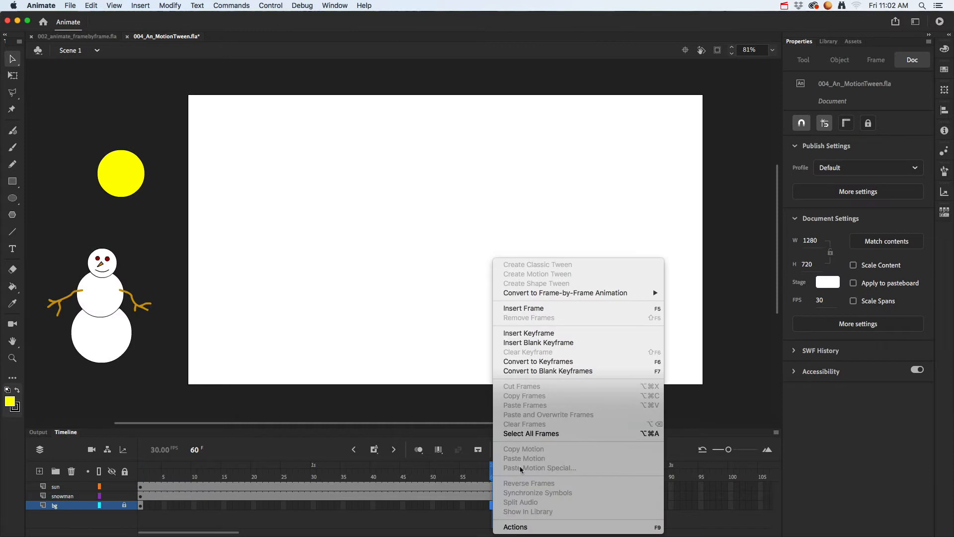
{"action": "left_click", "coordinate": [526, 308]}
{"action": "left_click_drag", "start_coordinate": [492, 467], "coordinate": [152, 467]}
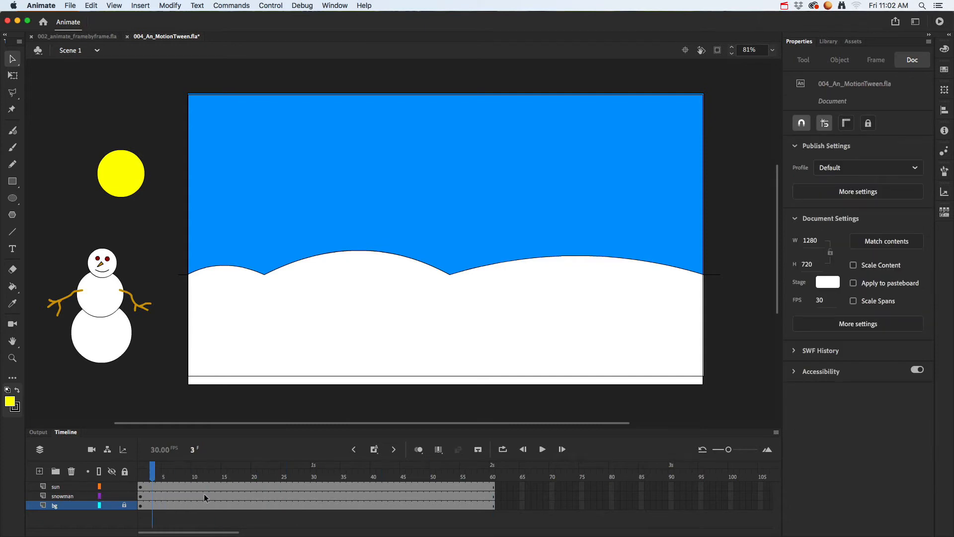
Step: Create a motion tween on the snowman layer's frame span
{"action": "left_click", "coordinate": [230, 496]}
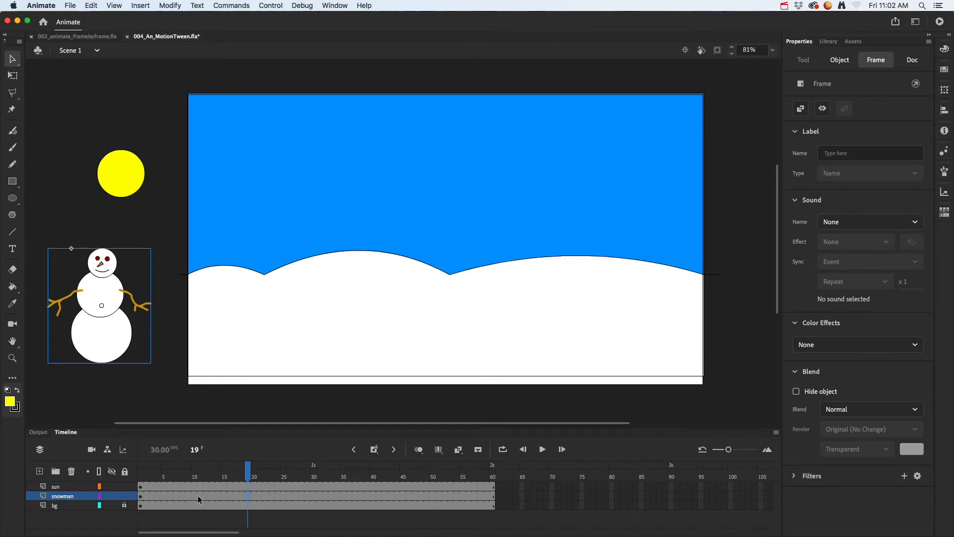
{"action": "left_click", "coordinate": [206, 497]}
{"action": "left_click", "coordinate": [279, 496]}
{"action": "right_click", "coordinate": [279, 496]}
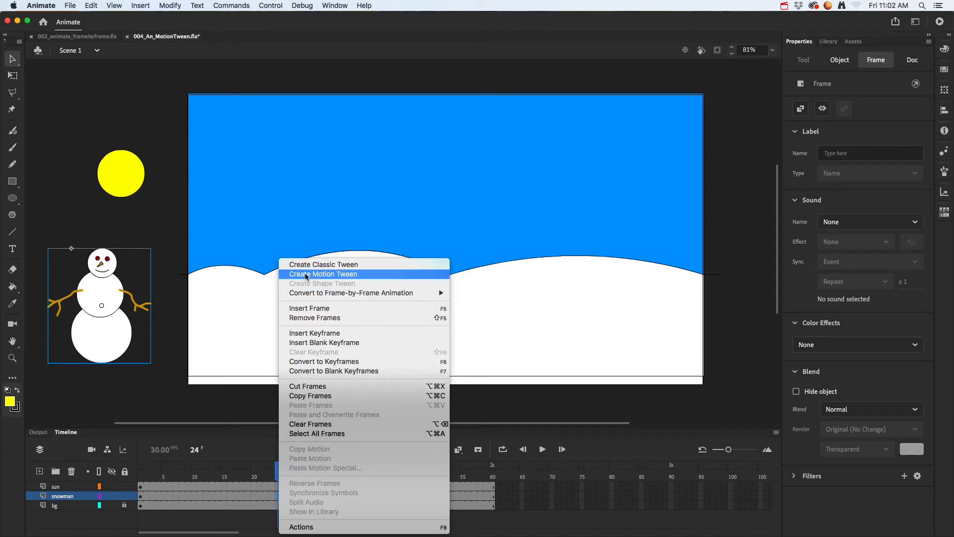
{"action": "left_click", "coordinate": [332, 274]}
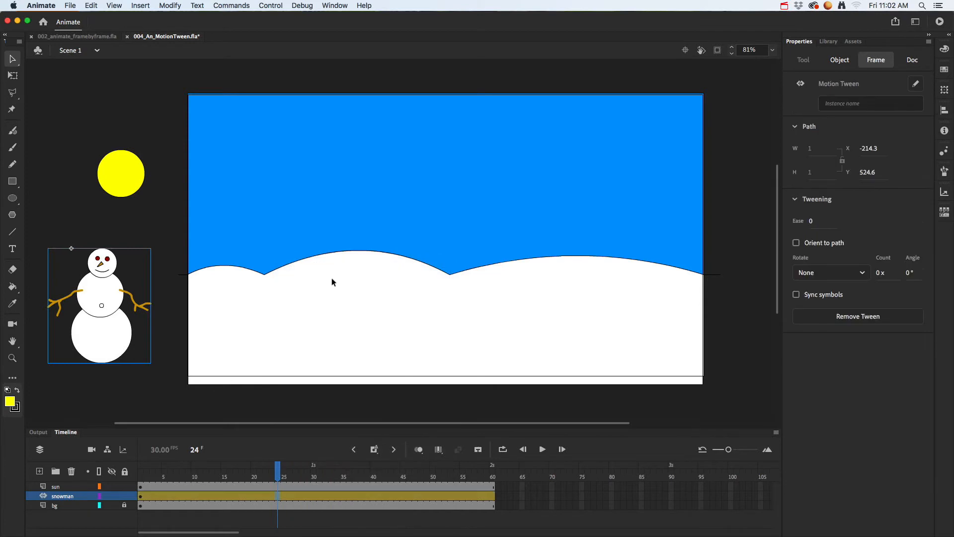
Step: At frame 20, move the snowman from the pasteboard onto the snow, at about X 200, Y 340
{"action": "left_click_drag", "start_coordinate": [281, 473], "coordinate": [206, 473]}
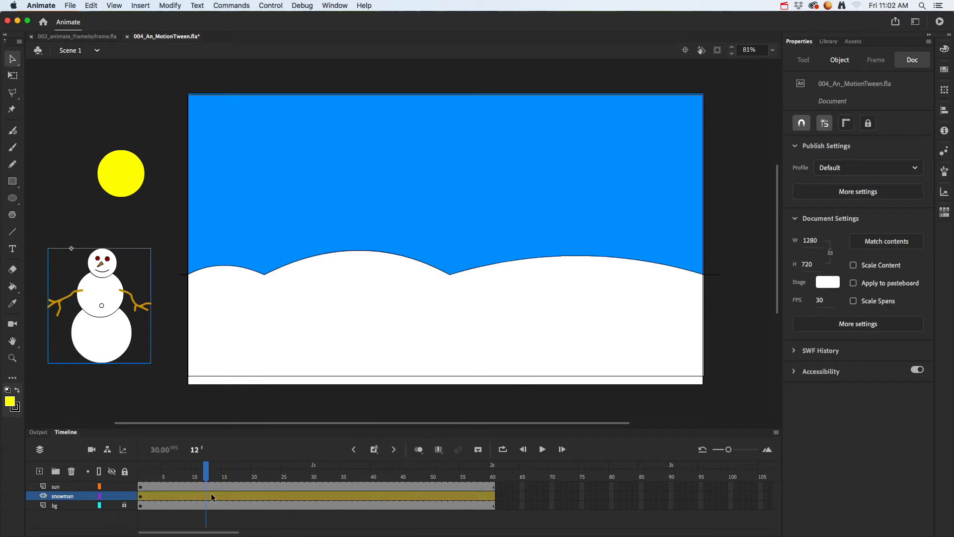
{"action": "left_click", "coordinate": [209, 473]}
{"action": "left_click_drag", "start_coordinate": [209, 472], "coordinate": [254, 472]}
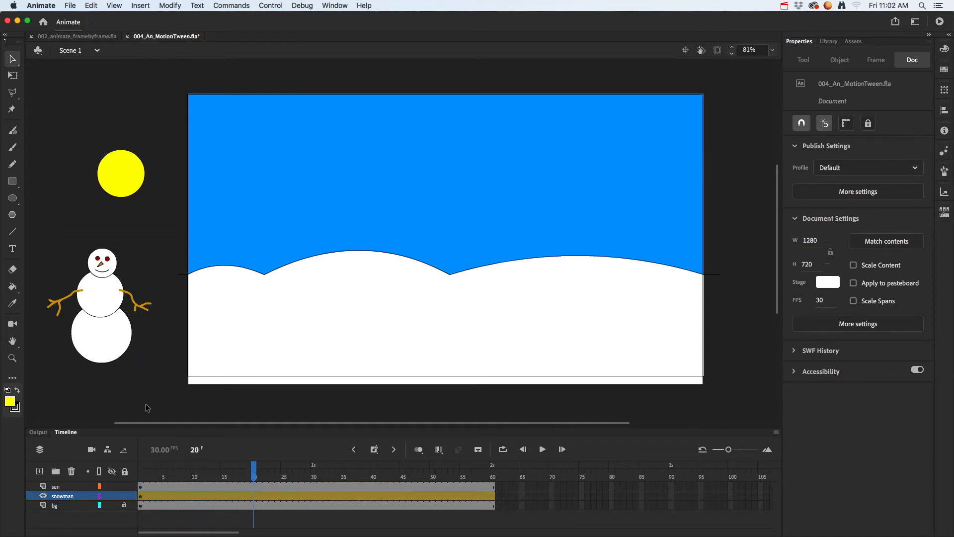
{"action": "left_click_drag", "start_coordinate": [112, 343], "coordinate": [300, 326]}
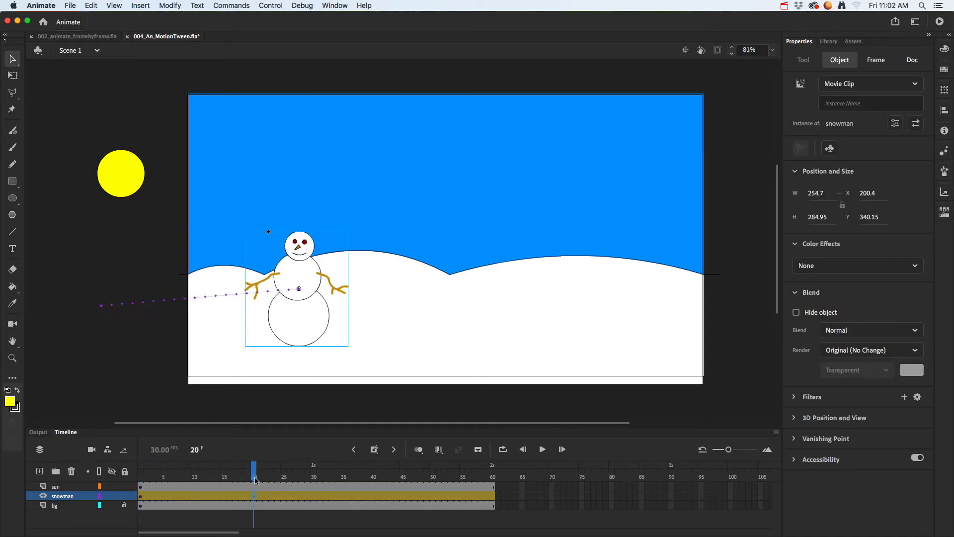
Step: Move the snowman further right across the snow at frame 40 and again at frame 55, and lock the snowman layer
{"action": "left_click_drag", "start_coordinate": [254, 472], "coordinate": [374, 477]}
{"action": "left_click_drag", "start_coordinate": [312, 330], "coordinate": [507, 336]}
{"action": "left_click_drag", "start_coordinate": [377, 471], "coordinate": [462, 468]}
{"action": "left_click_drag", "start_coordinate": [501, 325], "coordinate": [651, 332]}
{"action": "left_click_drag", "start_coordinate": [464, 474], "coordinate": [140, 476]}
{"action": "left_click", "coordinate": [125, 496]}
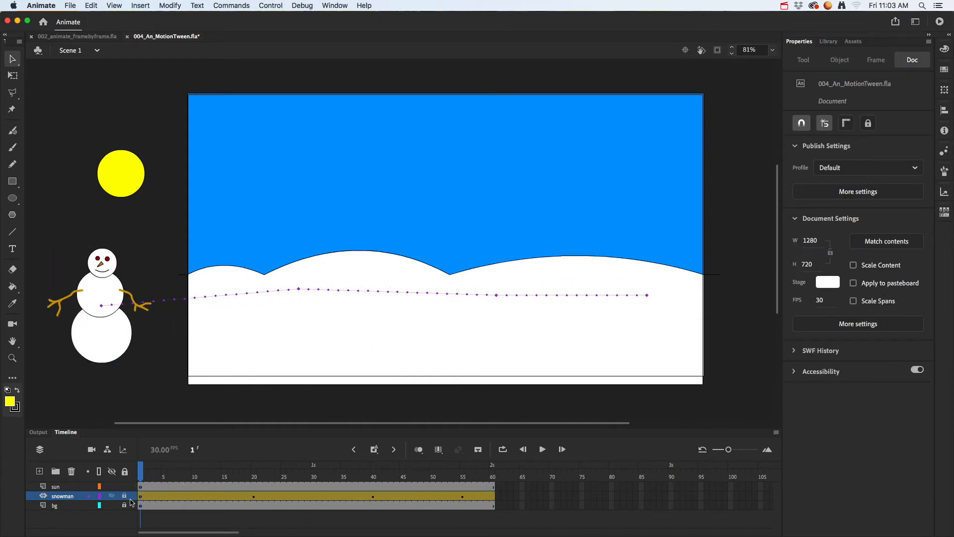
Step: At frame 30 of the untweened sun layer, move the sun into the sky above the snowman, at about X 445, Y 104
{"action": "left_click", "coordinate": [169, 487]}
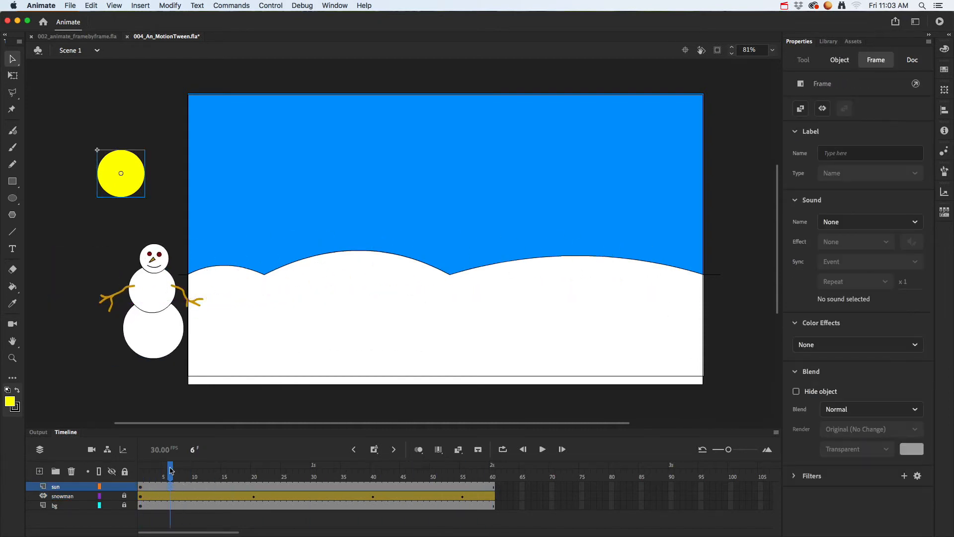
{"action": "left_click_drag", "start_coordinate": [170, 471], "coordinate": [314, 476]}
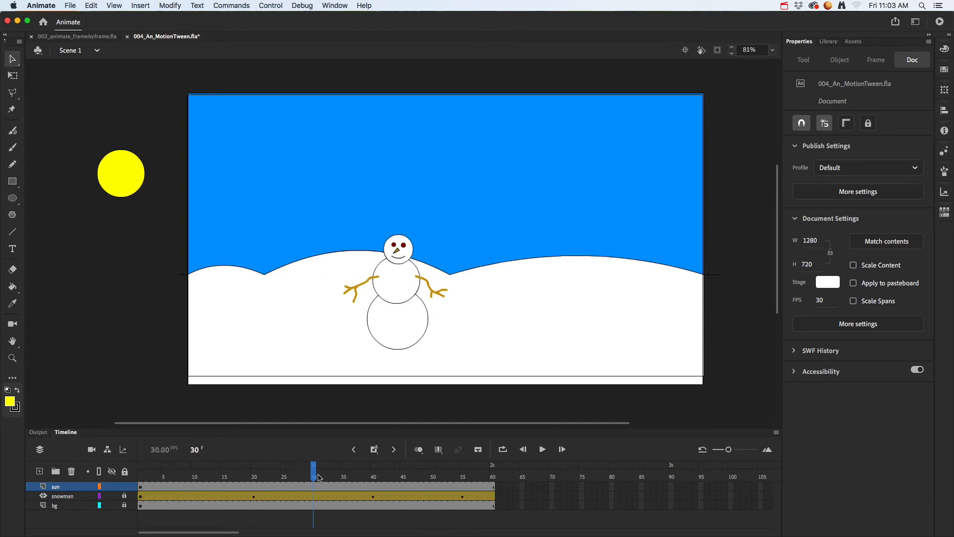
{"action": "left_click_drag", "start_coordinate": [119, 178], "coordinate": [388, 163]}
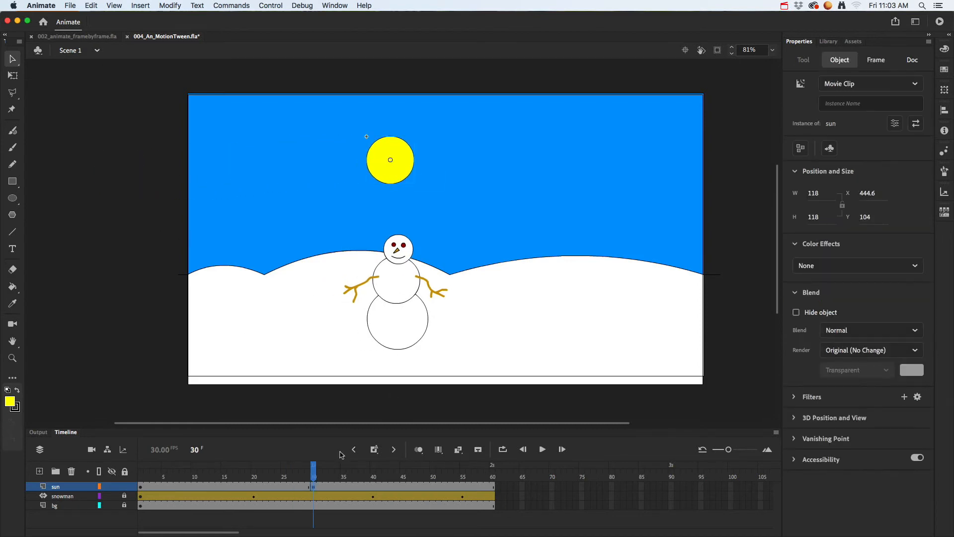
Step: At frame 48, move the sun further right across the sky, and scrub back a few frames to check its motion
{"action": "left_click_drag", "start_coordinate": [313, 476], "coordinate": [336, 474]}
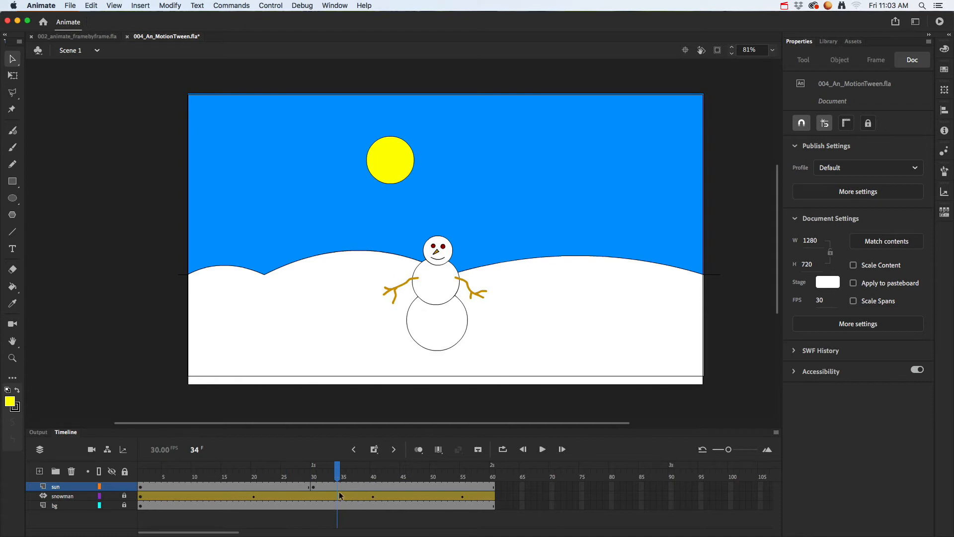
{"action": "left_click_drag", "start_coordinate": [338, 475], "coordinate": [421, 475]}
{"action": "left_click_drag", "start_coordinate": [407, 176], "coordinate": [540, 196]}
{"action": "mouse_move", "coordinate": [420, 468]}
{"action": "left_mouse_down"}
{"action": "mouse_move", "coordinate": [285, 469]}
{"action": "mouse_move", "coordinate": [442, 476]}
{"action": "mouse_move", "coordinate": [406, 476]}
{"action": "left_mouse_up"}
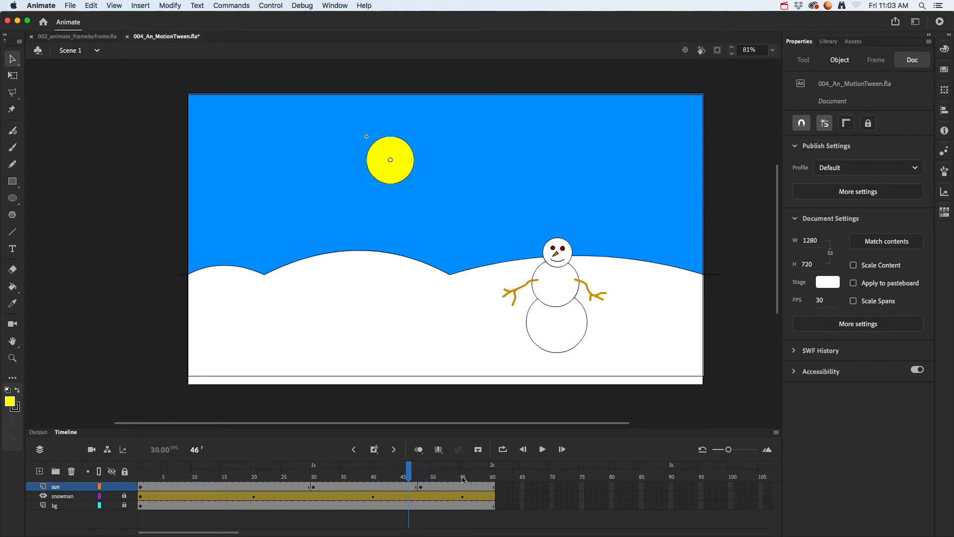
Step: Remove the sun layer's frames from frame 30 through the end of the layer
{"action": "left_click_drag", "start_coordinate": [511, 490], "coordinate": [314, 487]}
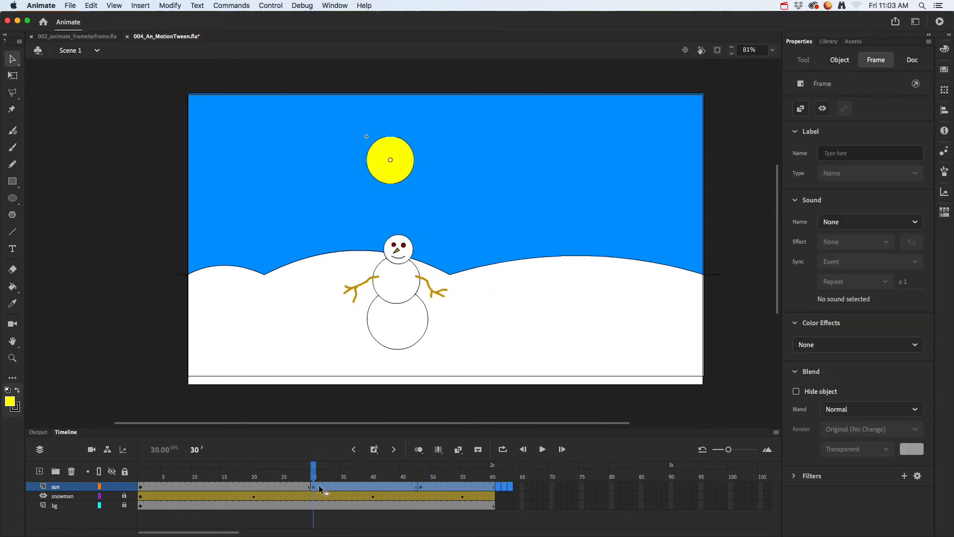
{"action": "right_click", "coordinate": [318, 486]}
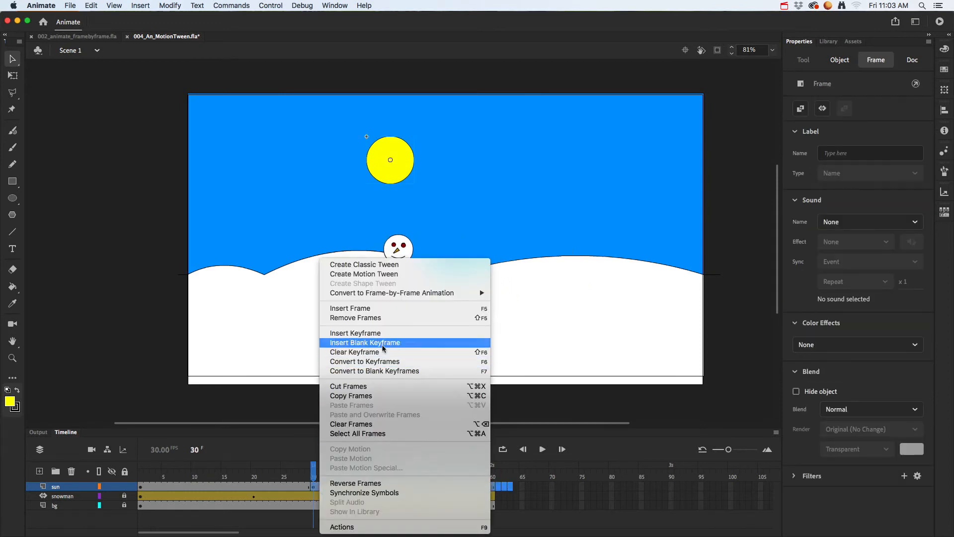
{"action": "left_click", "coordinate": [390, 318]}
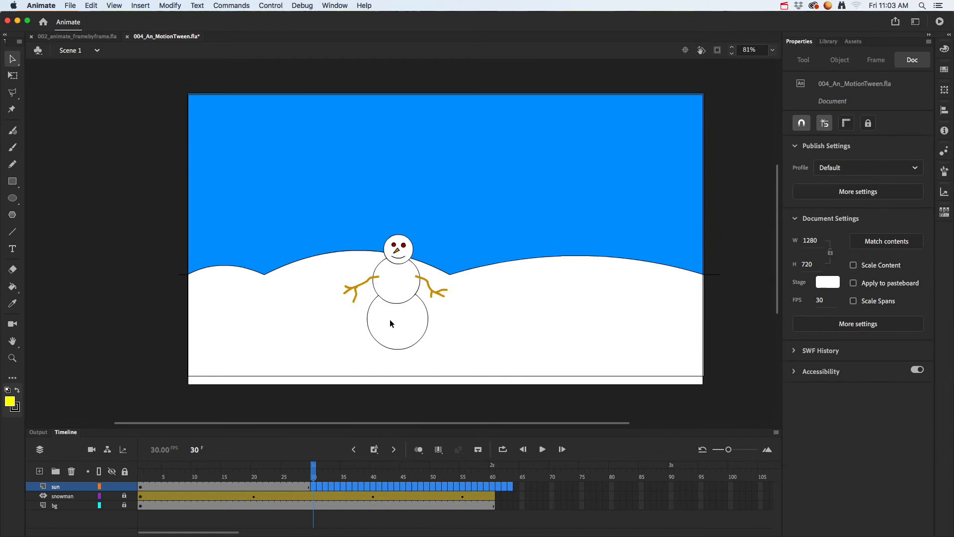
Step: Extend the sun layer to frame 60 by inserting a frame there
{"action": "left_click", "coordinate": [330, 487]}
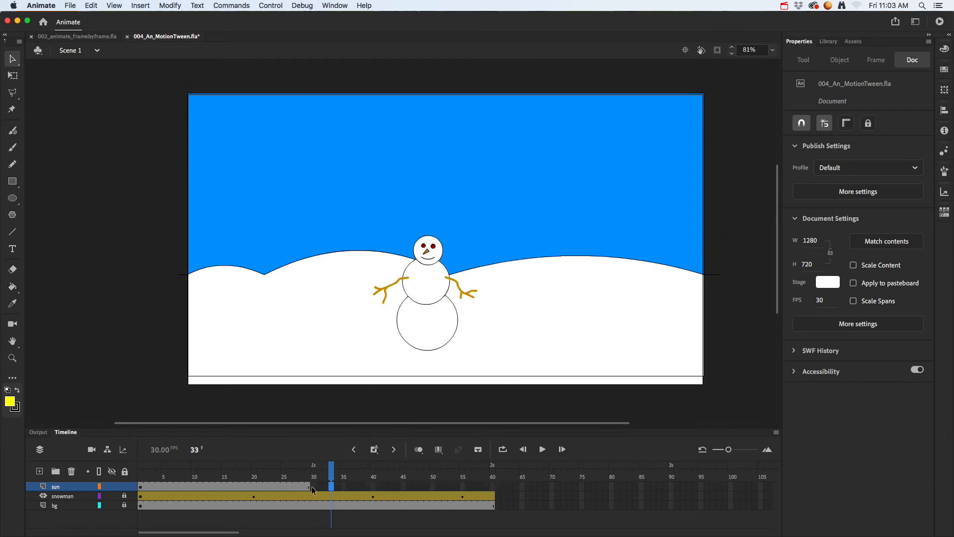
{"action": "left_click", "coordinate": [492, 486]}
{"action": "right_click", "coordinate": [491, 489]}
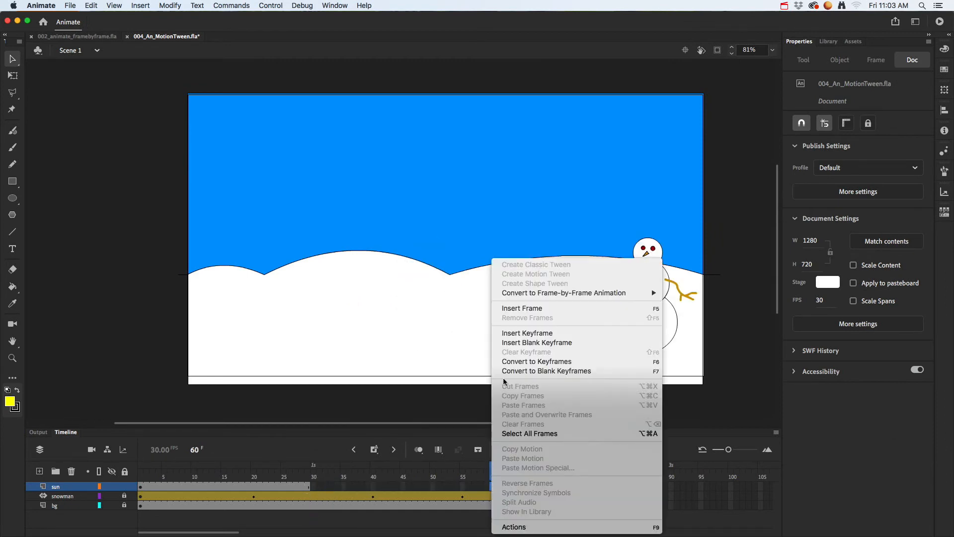
{"action": "left_click", "coordinate": [530, 311]}
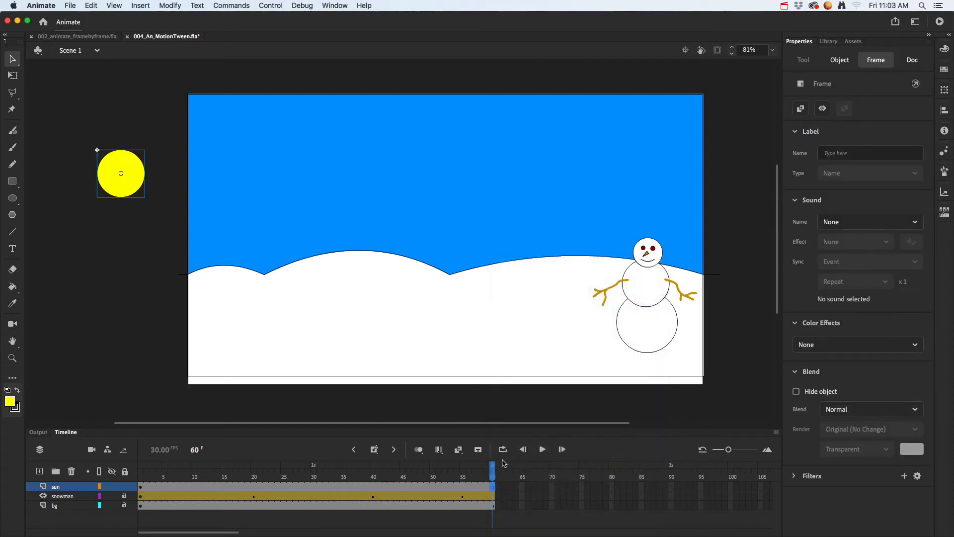
Step: Create a motion tween on the 60-frame sun layer
{"action": "left_click_drag", "start_coordinate": [494, 471], "coordinate": [187, 471]}
{"action": "right_click", "coordinate": [190, 486]}
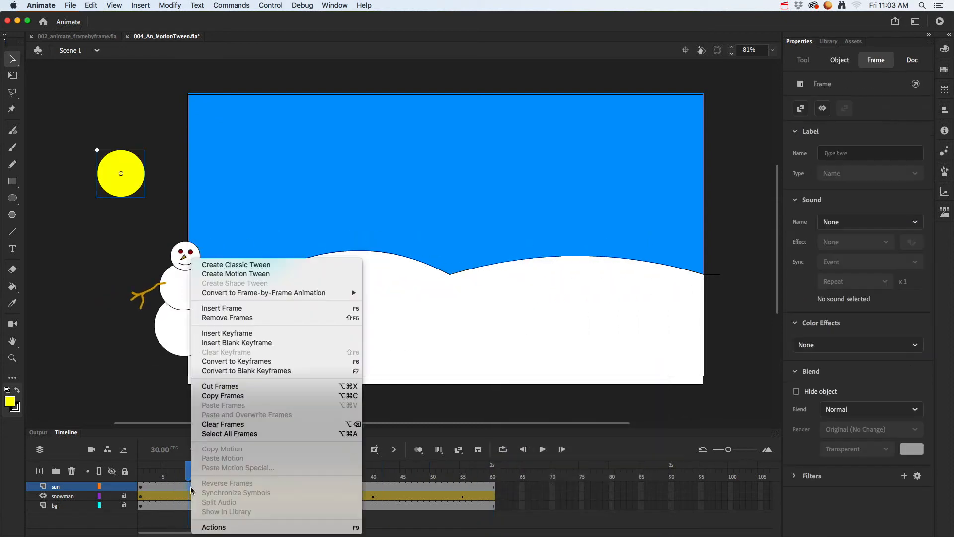
{"action": "left_click", "coordinate": [254, 277]}
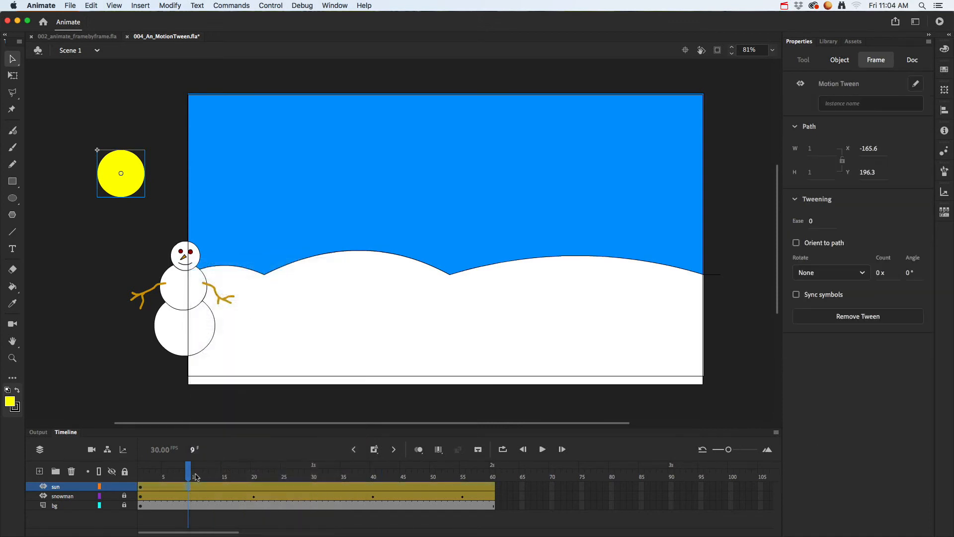
Step: At frame 60, move the sun across the sky and off the stage's right edge, at about X 1300, Y 194
{"action": "left_click_drag", "start_coordinate": [185, 475], "coordinate": [493, 485]}
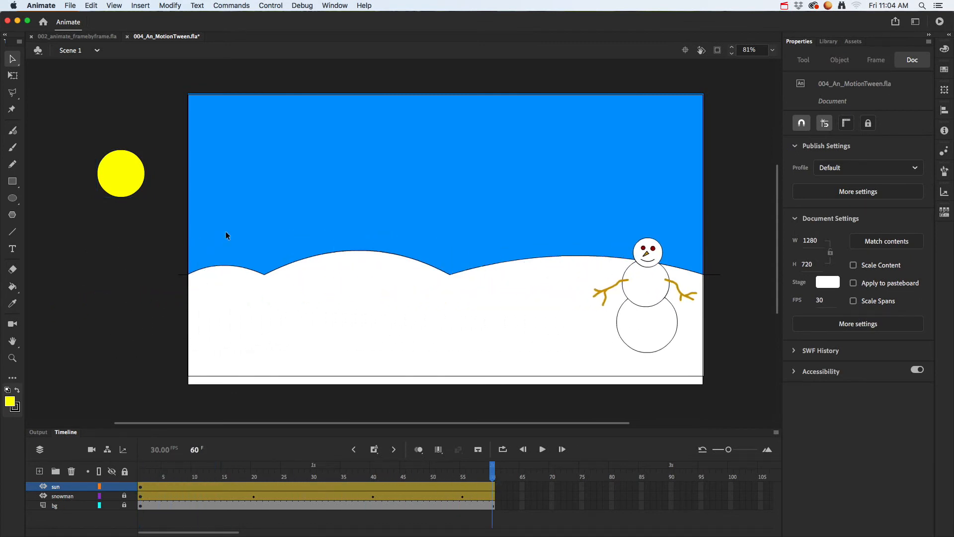
{"action": "left_click_drag", "start_coordinate": [126, 181], "coordinate": [725, 201]}
{"action": "left_click_drag", "start_coordinate": [741, 206], "coordinate": [741, 206]}
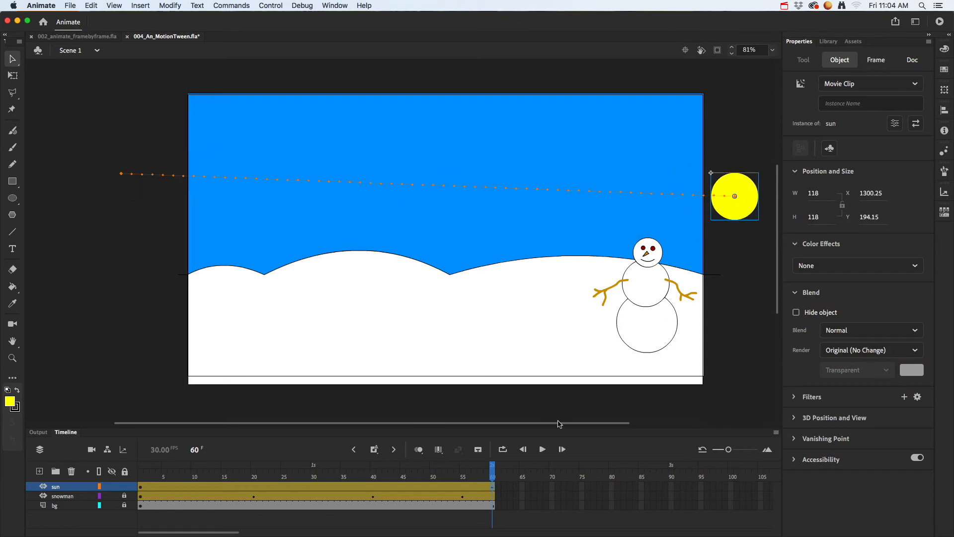
{"action": "mouse_move", "coordinate": [494, 471]}
{"action": "left_mouse_down"}
{"action": "mouse_move", "coordinate": [196, 458]}
{"action": "mouse_move", "coordinate": [213, 469]}
{"action": "mouse_move", "coordinate": [493, 470]}
{"action": "left_mouse_up"}
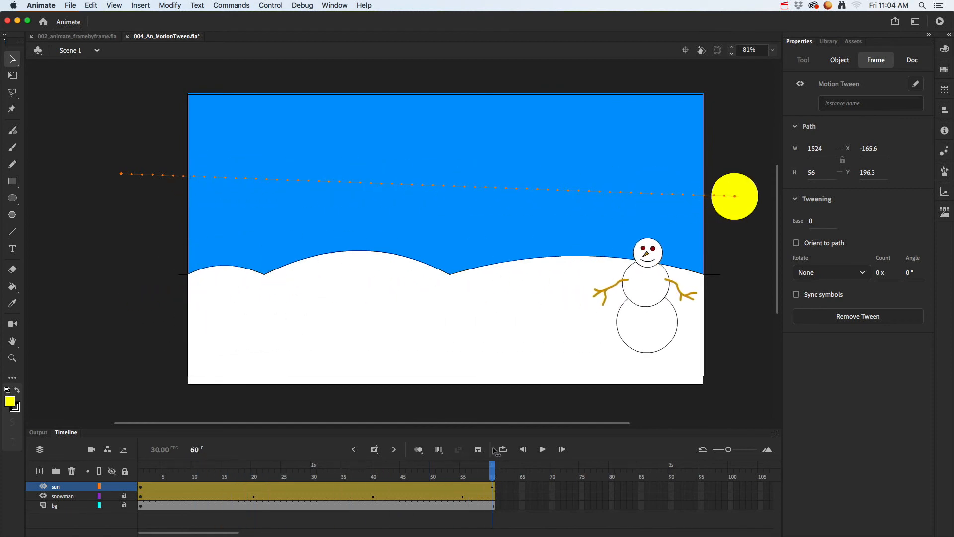
Step: Reverse the sun's travel by moving it to about X -163, Y 15 at frame 60 and X 1317, Y 193 at frame 1, then preview it
{"action": "left_click_drag", "start_coordinate": [756, 209], "coordinate": [164, 135]}
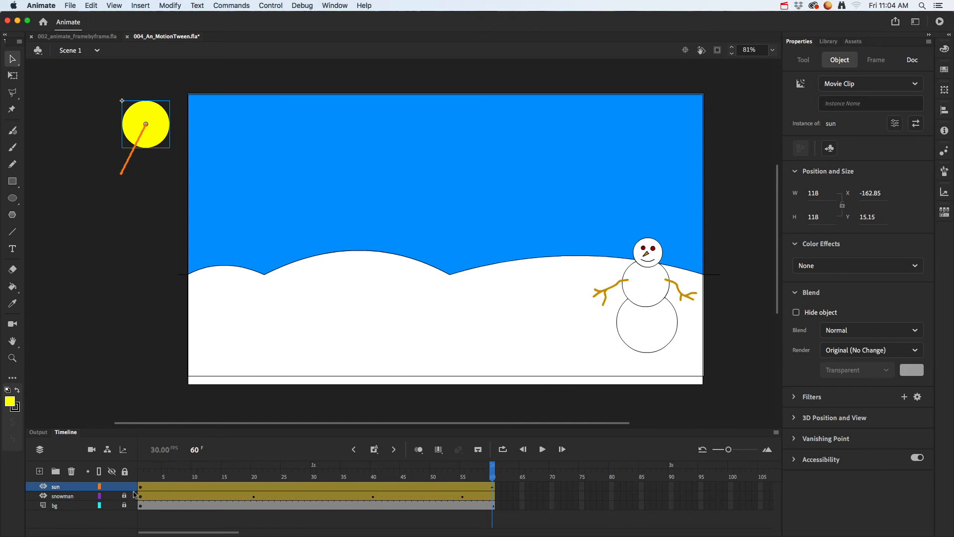
{"action": "left_click", "coordinate": [141, 476]}
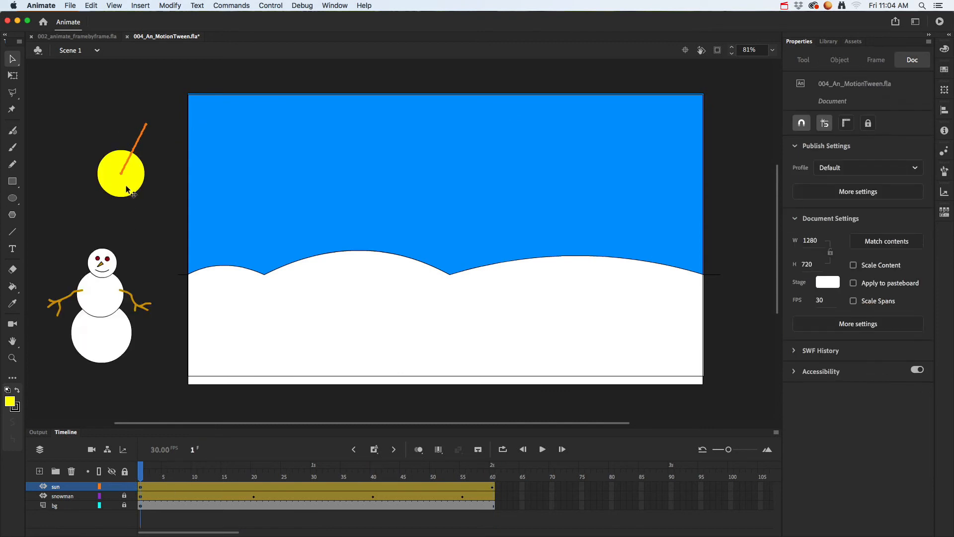
{"action": "left_click_drag", "start_coordinate": [127, 189], "coordinate": [746, 208]}
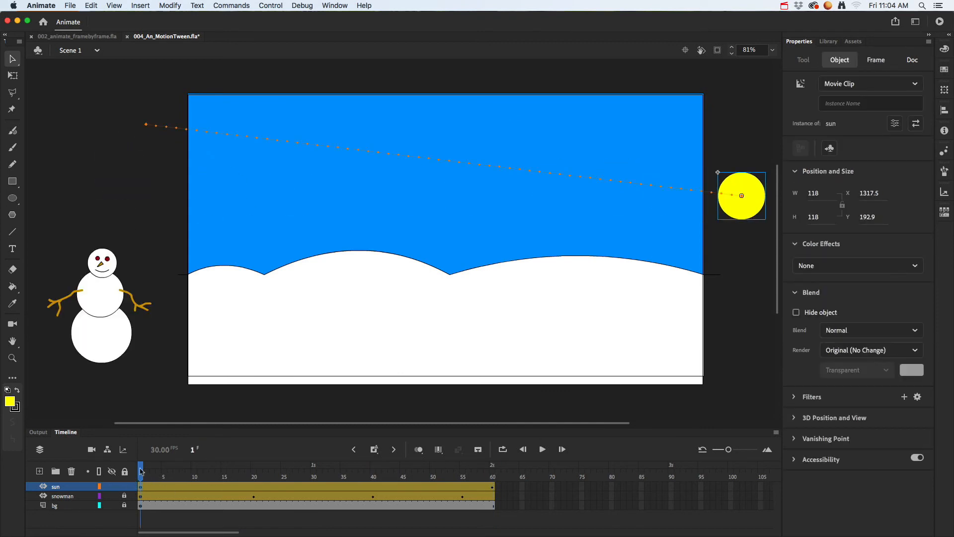
{"action": "left_click_drag", "start_coordinate": [141, 486], "coordinate": [331, 480]}
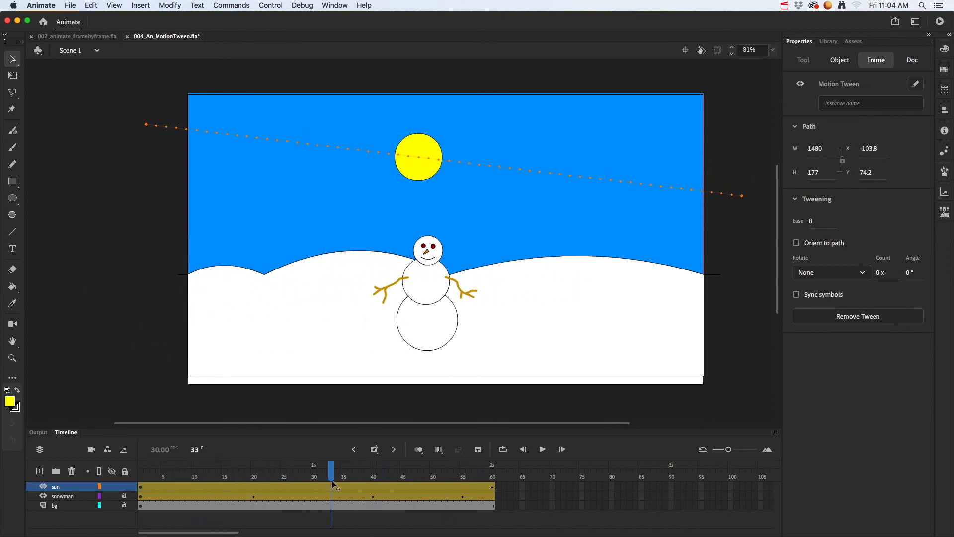
Step: Remove the motion tween from the sun layer
{"action": "right_click", "coordinate": [294, 486]}
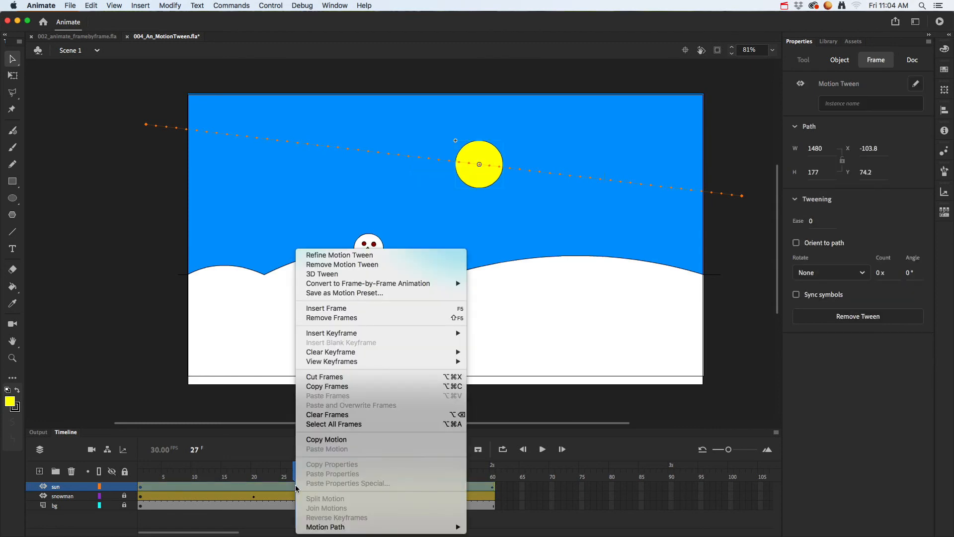
{"action": "left_click", "coordinate": [355, 265]}
{"action": "left_click", "coordinate": [319, 483]}
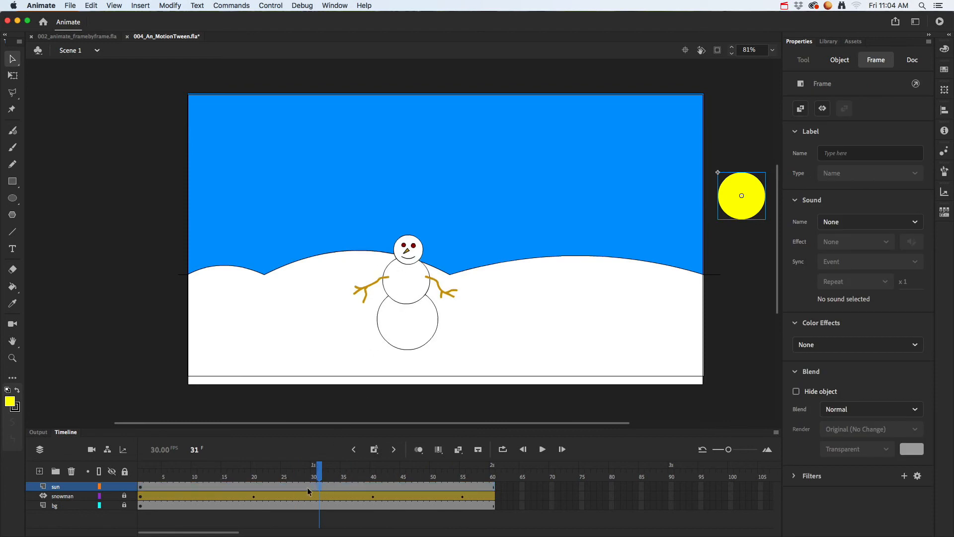
Step: Create a new motion tween on the sun layer, with the sun starting off the stage's right side
{"action": "left_click_drag", "start_coordinate": [324, 469], "coordinate": [255, 480]}
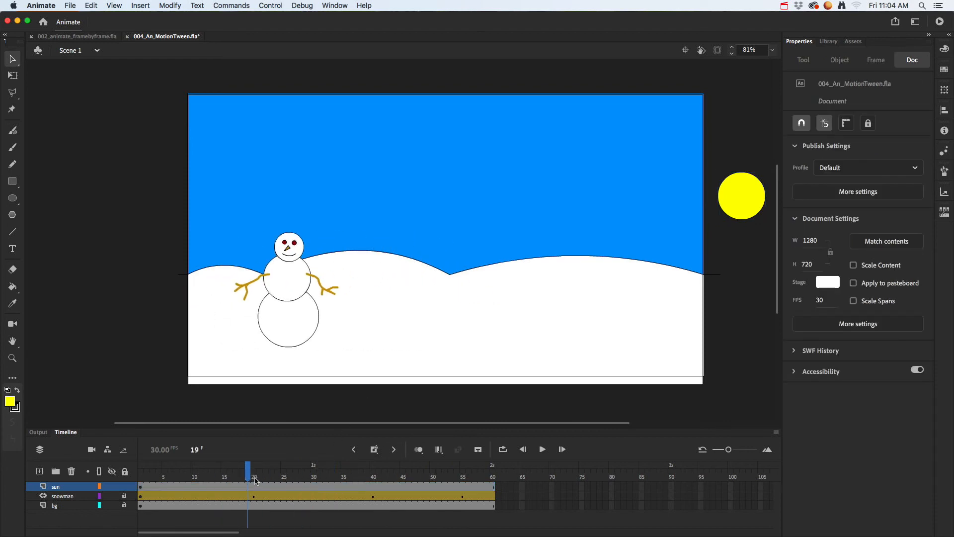
{"action": "right_click", "coordinate": [275, 488]}
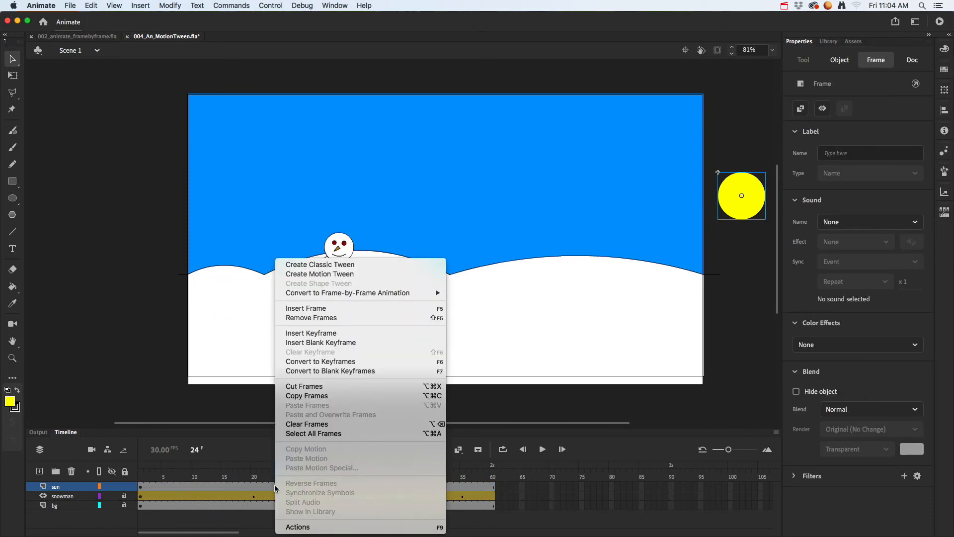
{"action": "left_click", "coordinate": [327, 274]}
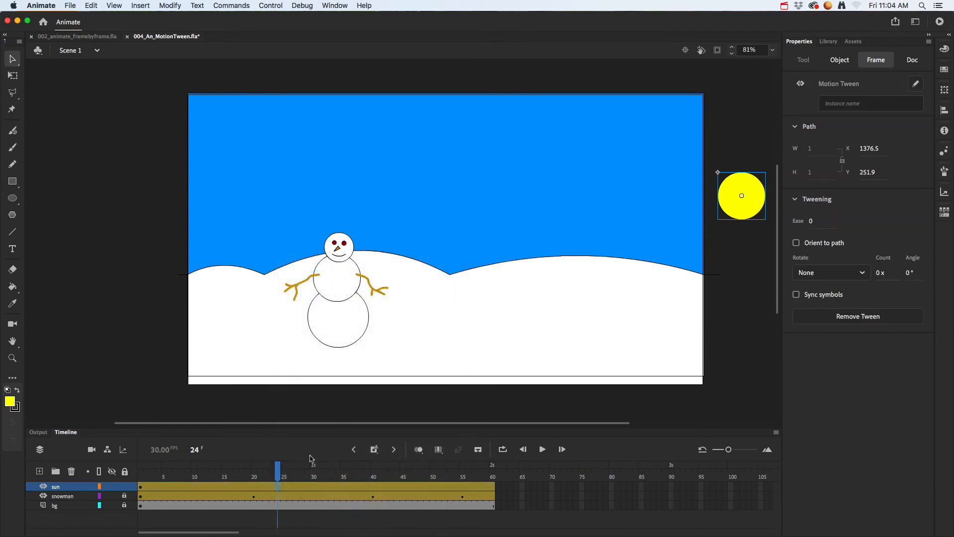
Step: At frame 47, move the sun off the stage's left edge, at about X -133, Y 61, and bend its motion path into an upward arc
{"action": "left_click_drag", "start_coordinate": [280, 471], "coordinate": [414, 472]}
{"action": "left_click_drag", "start_coordinate": [741, 211], "coordinate": [156, 159]}
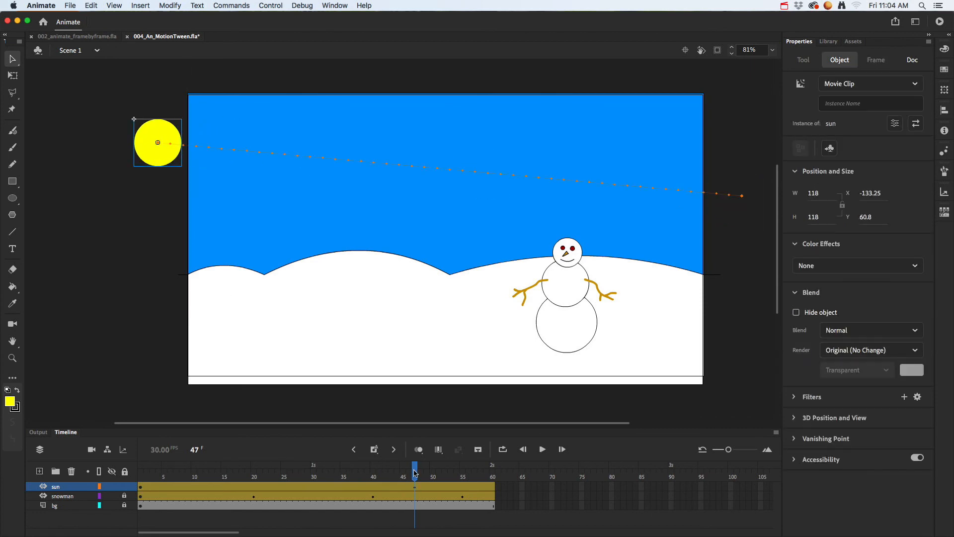
{"action": "left_click_drag", "start_coordinate": [415, 472], "coordinate": [315, 469]}
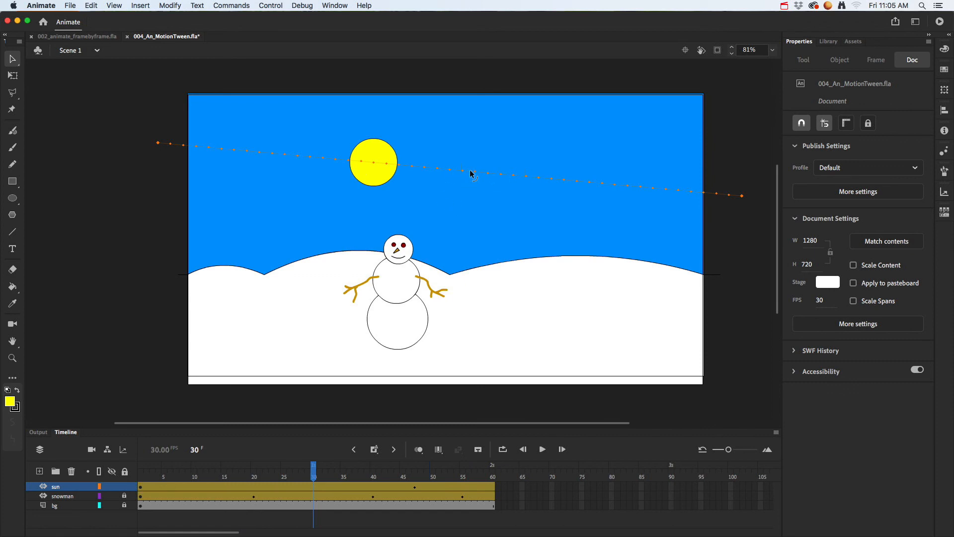
{"action": "left_click_drag", "start_coordinate": [470, 173], "coordinate": [476, 141]}
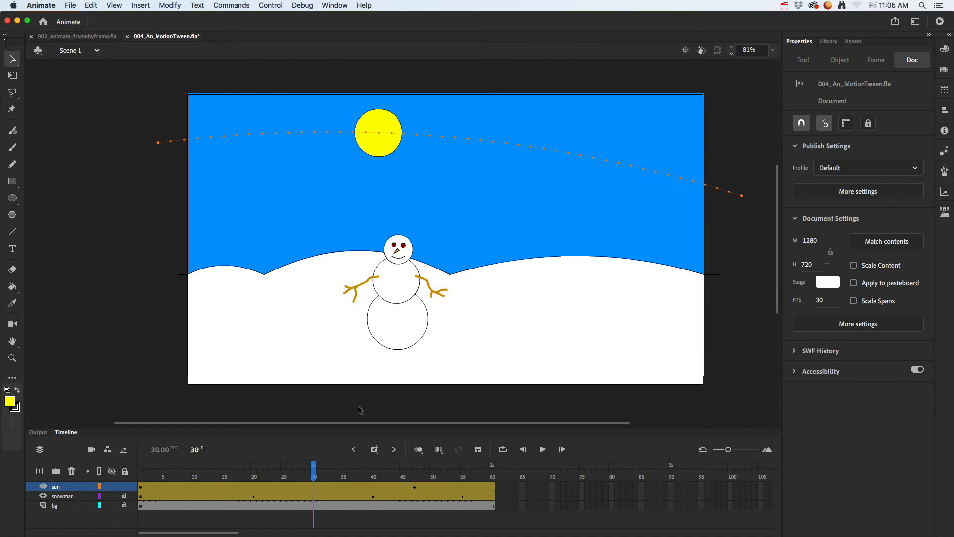
Step: Unlock the snowman layer, lock the sun layer, and bend the three segments of the snowman's motion path into upward arcs
{"action": "left_click", "coordinate": [125, 496]}
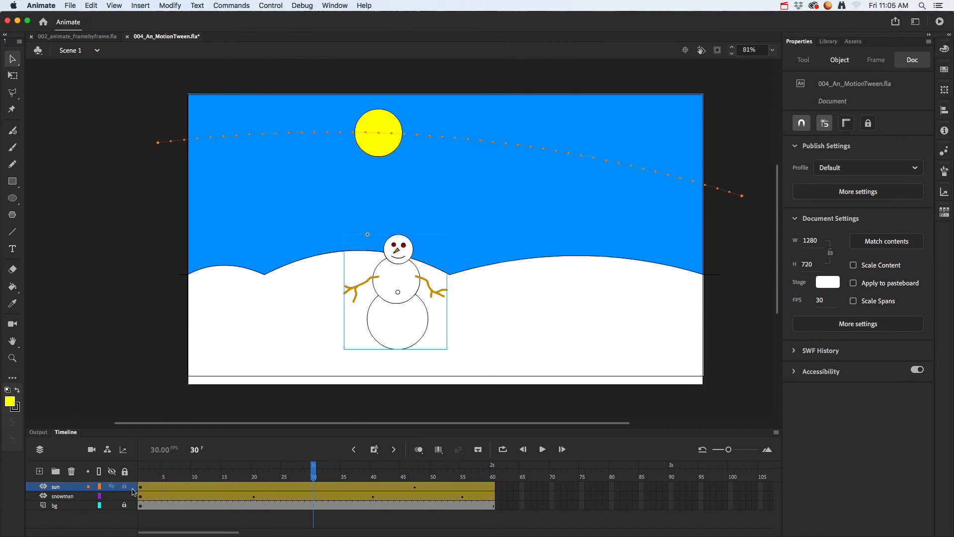
{"action": "left_click", "coordinate": [187, 496]}
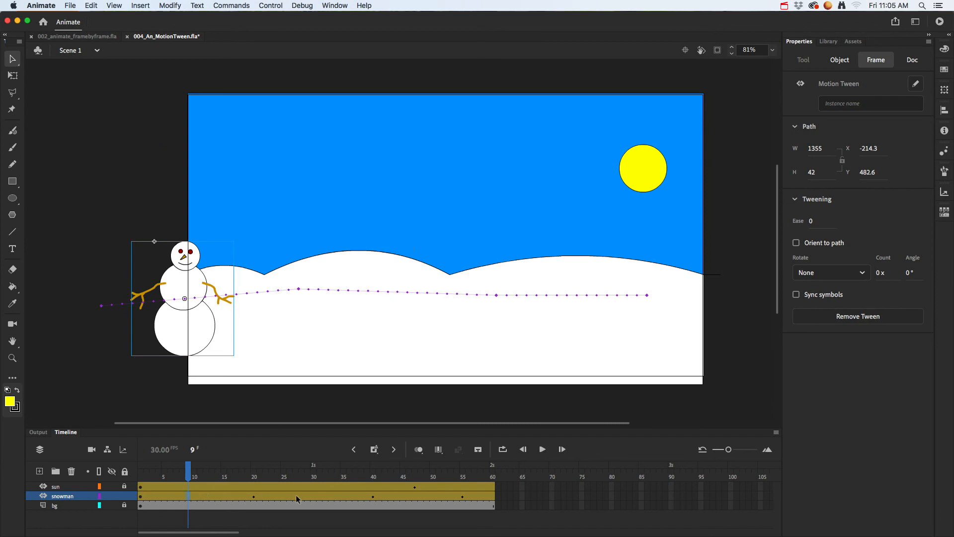
{"action": "left_click_drag", "start_coordinate": [382, 293], "coordinate": [387, 270]}
{"action": "left_click_drag", "start_coordinate": [572, 297], "coordinate": [574, 275]}
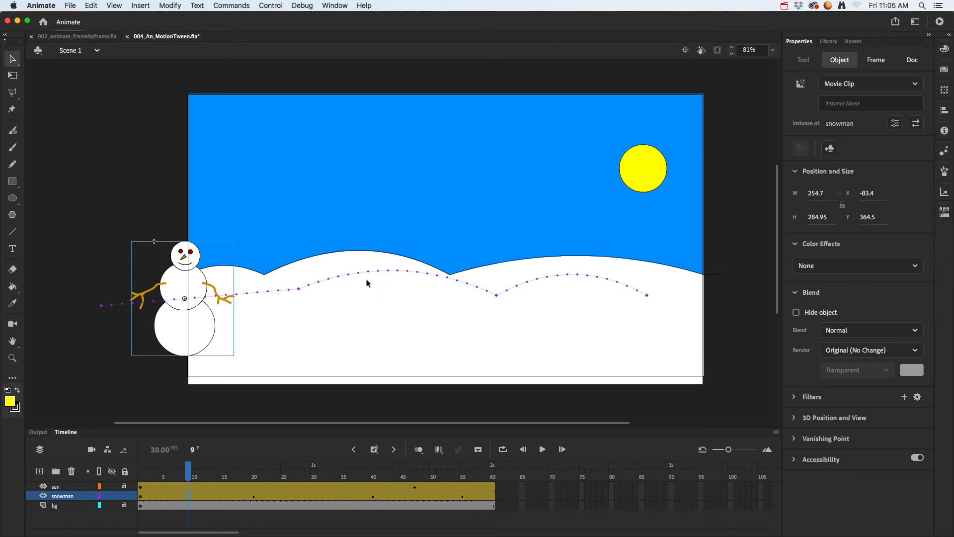
{"action": "left_click_drag", "start_coordinate": [259, 294], "coordinate": [254, 274]}
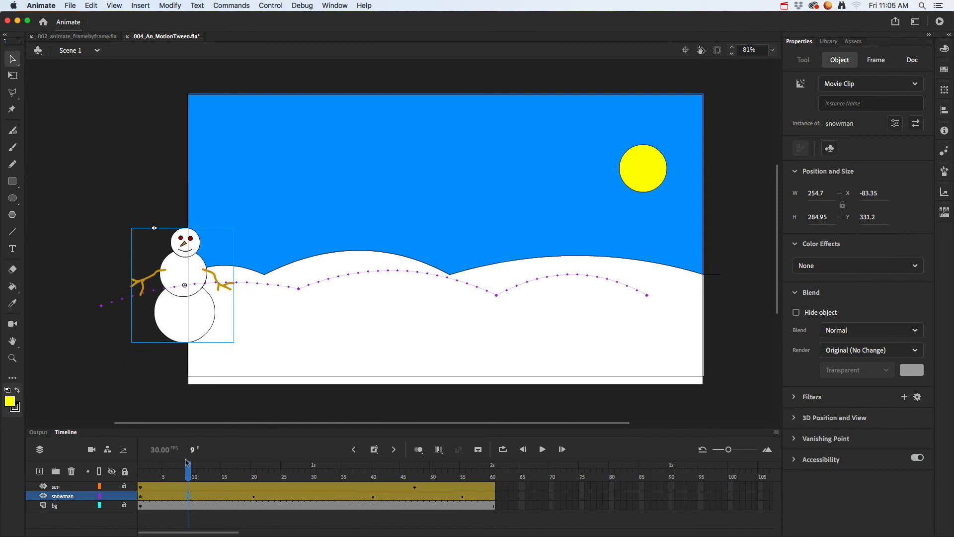
Step: Preview the snowman's motion up to frame 14 and shift its whole motion path slightly left and down, to about X -235, Y 443
{"action": "left_click_drag", "start_coordinate": [188, 470], "coordinate": [218, 469]}
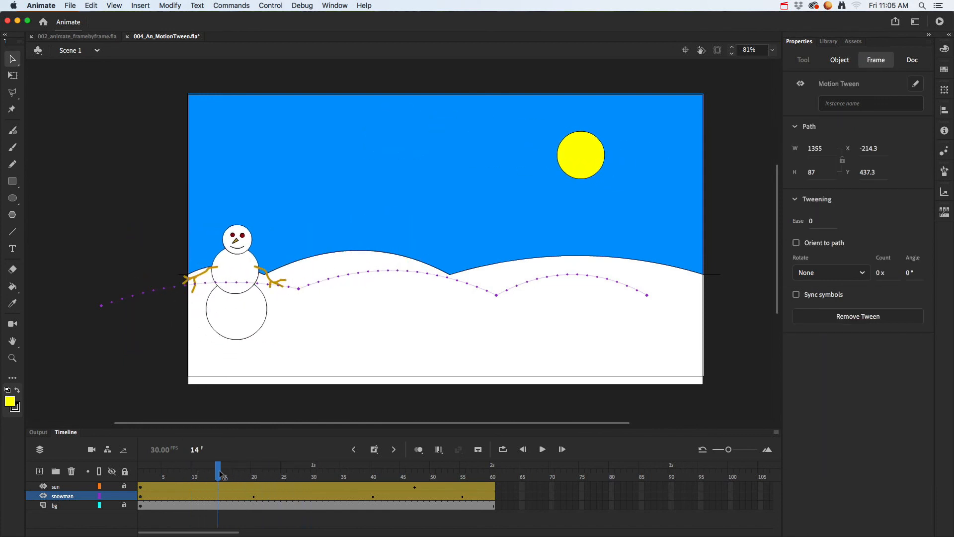
{"action": "left_click", "coordinate": [363, 273]}
{"action": "mouse_move", "coordinate": [366, 271]}
{"action": "left_mouse_down"}
{"action": "mouse_move", "coordinate": [379, 251]}
{"action": "mouse_move", "coordinate": [358, 277]}
{"action": "left_mouse_up"}
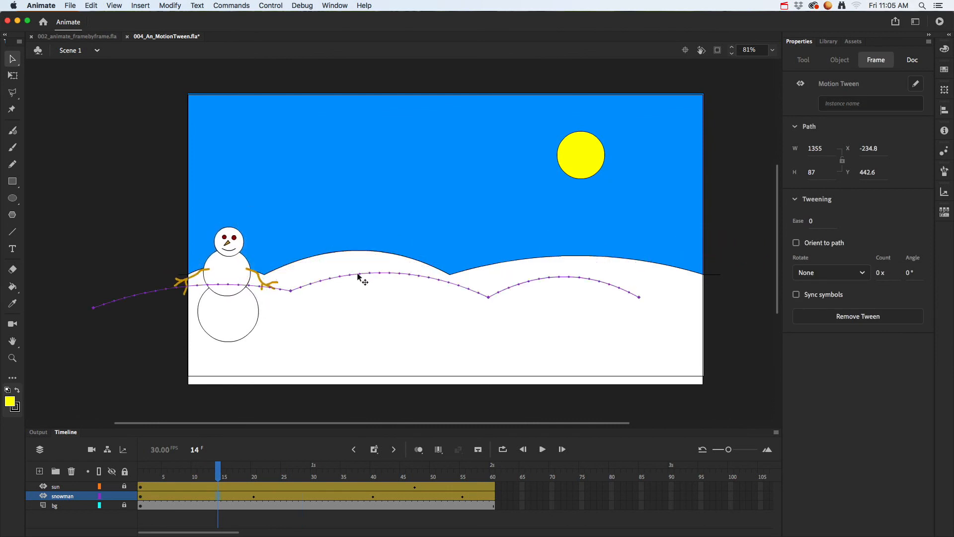